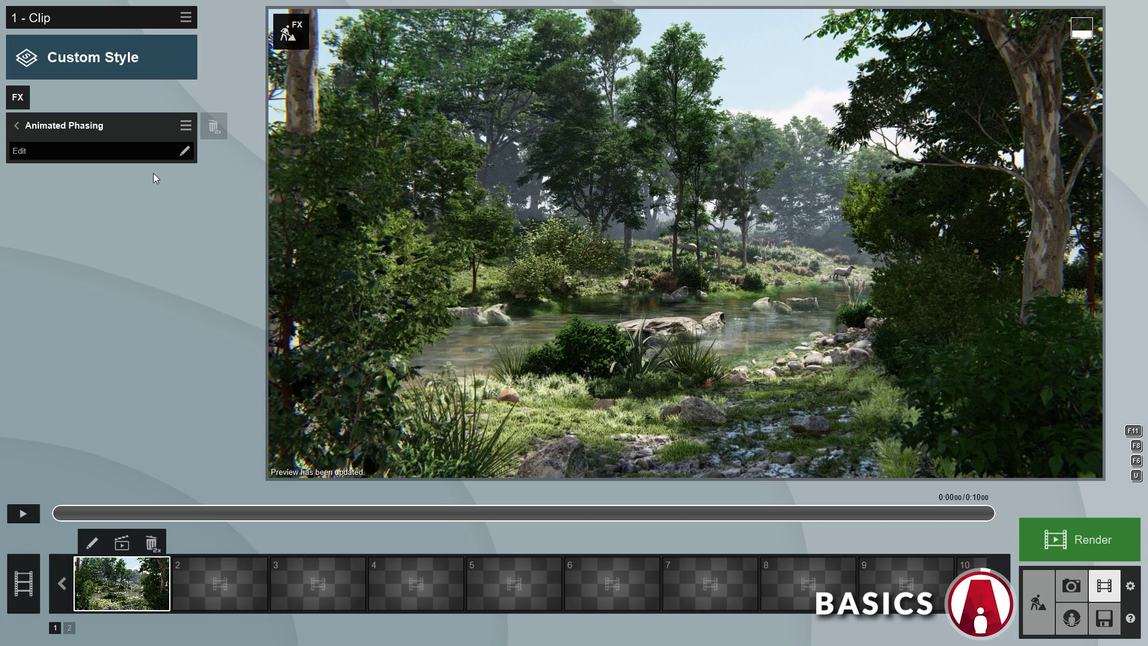
# Filter selection to Nature, then add two plants and box-select all trees and terrain
pyautogui.click(105, 152)
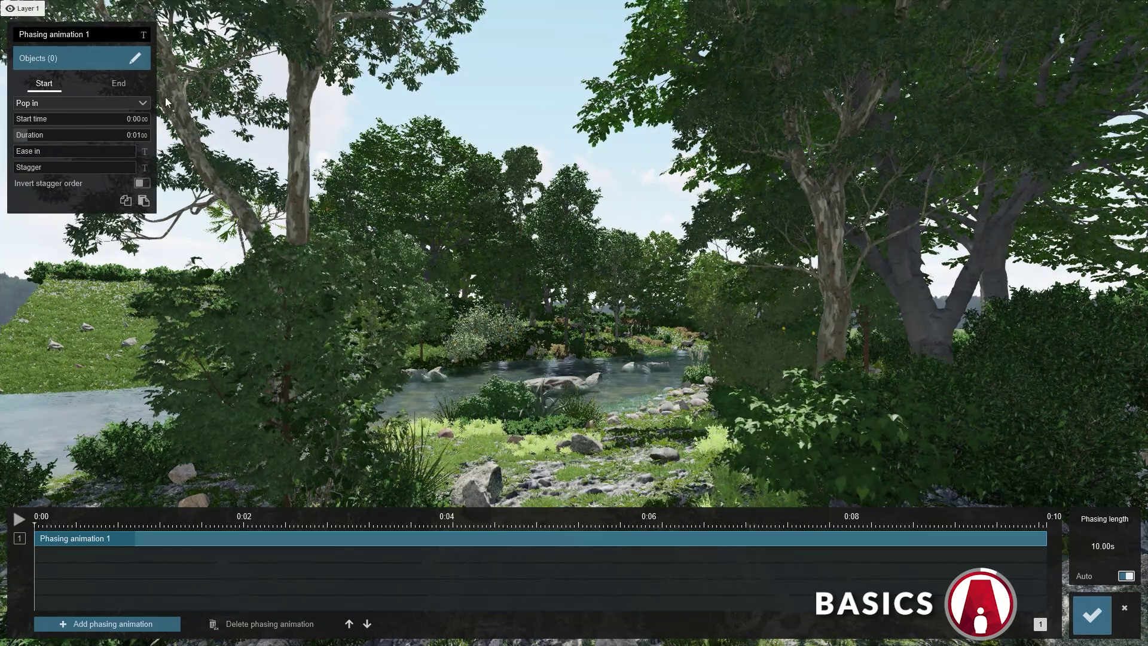
pyautogui.click(134, 57)
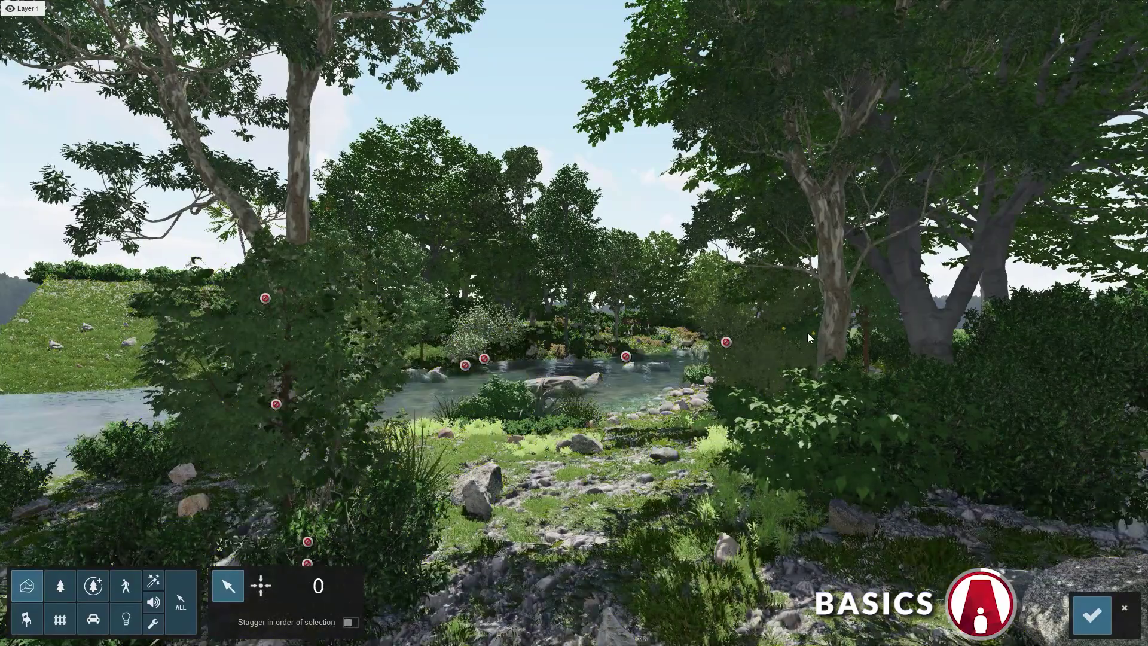
pyautogui.click(63, 585)
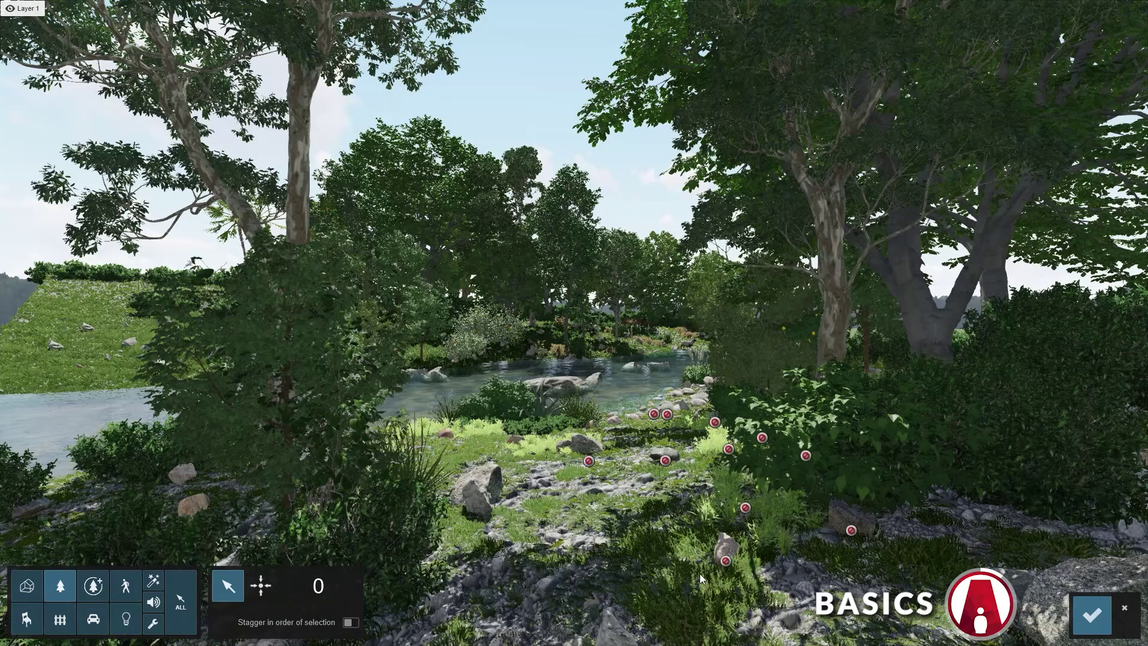
pyautogui.click(744, 509)
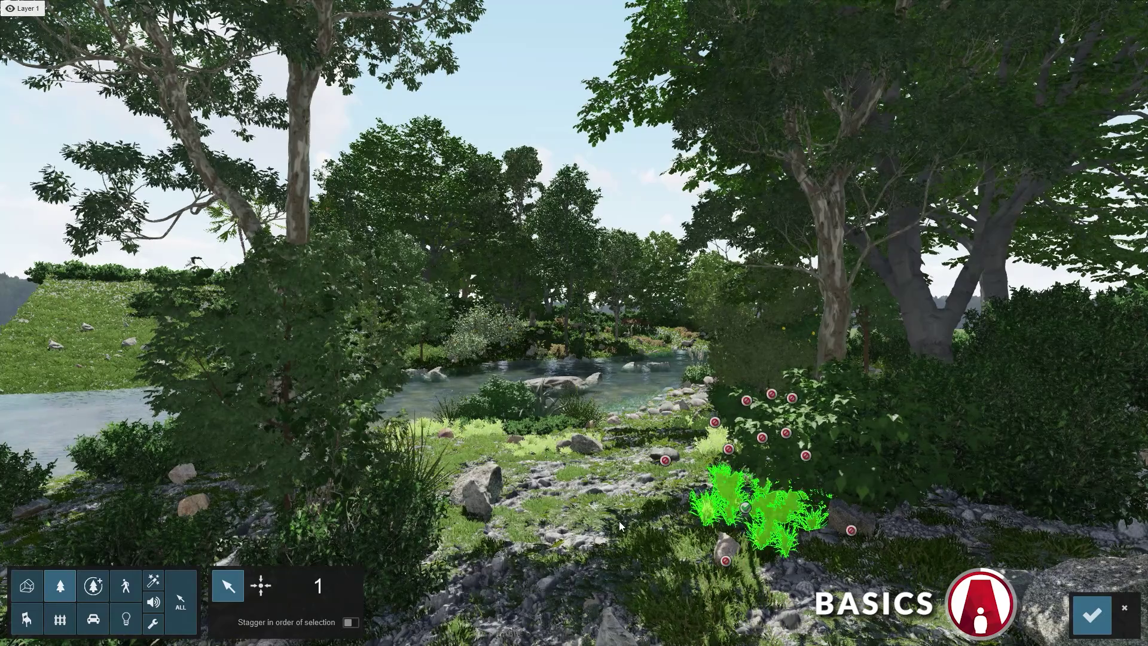
pyautogui.click(479, 497)
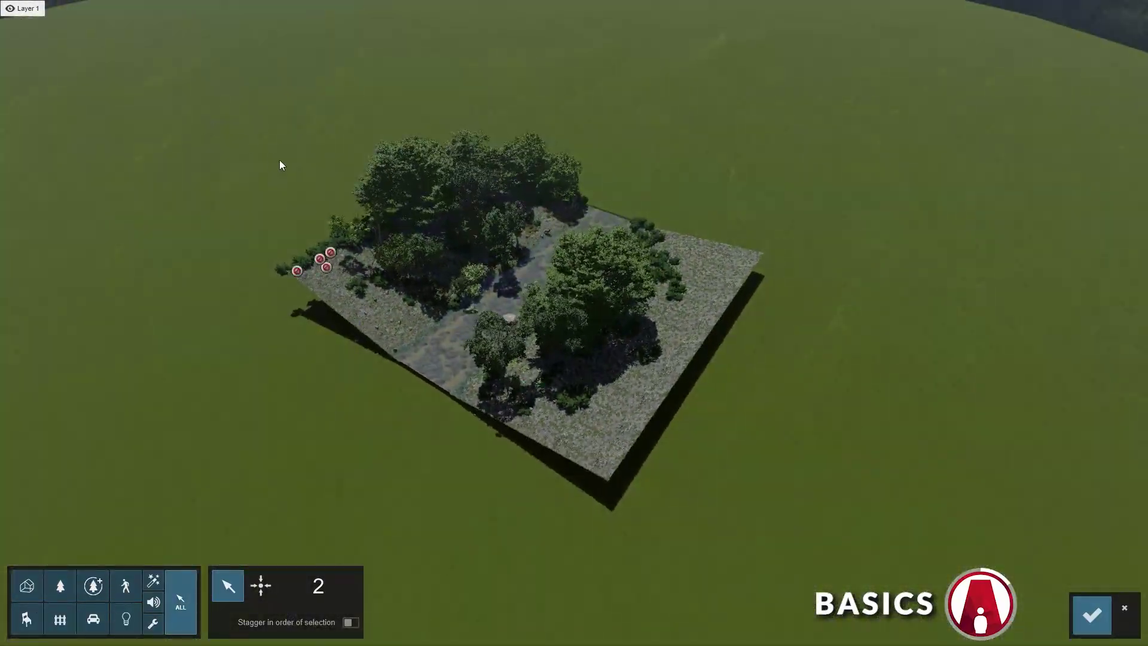
pyautogui.moveTo(204, 119); pyautogui.dragTo(676, 393)
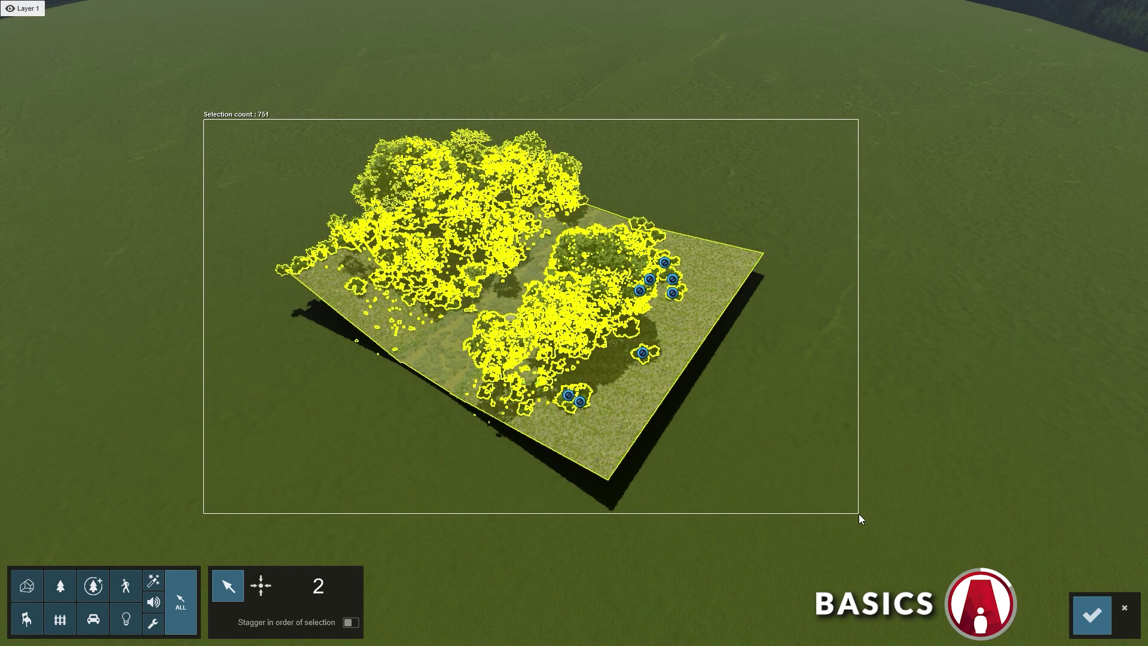
pyautogui.moveTo(842, 506); pyautogui.dragTo(859, 518)
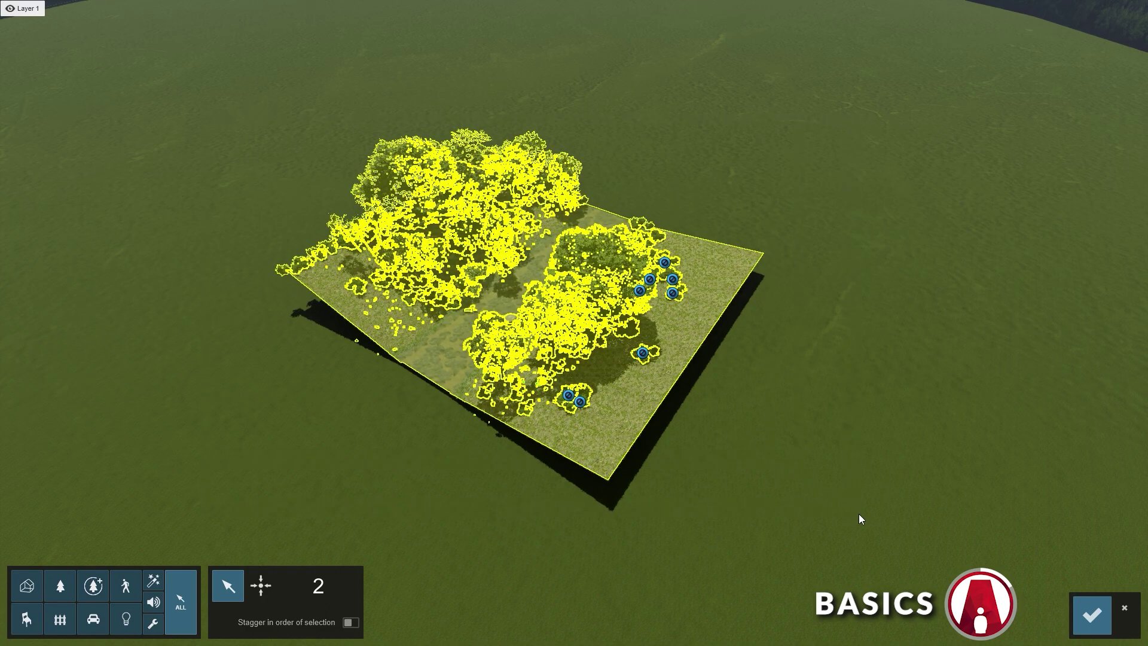
pyautogui.click(642, 292)
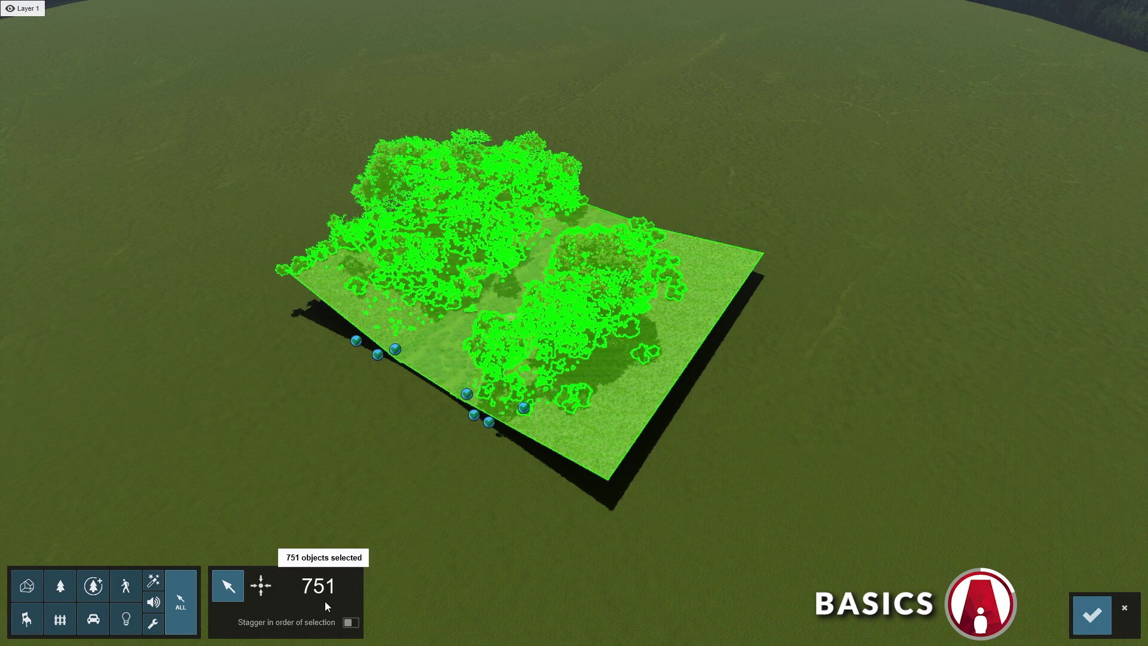
# Save the 751-object phasing animation and briefly play the clip preview
pyautogui.click(1098, 622)
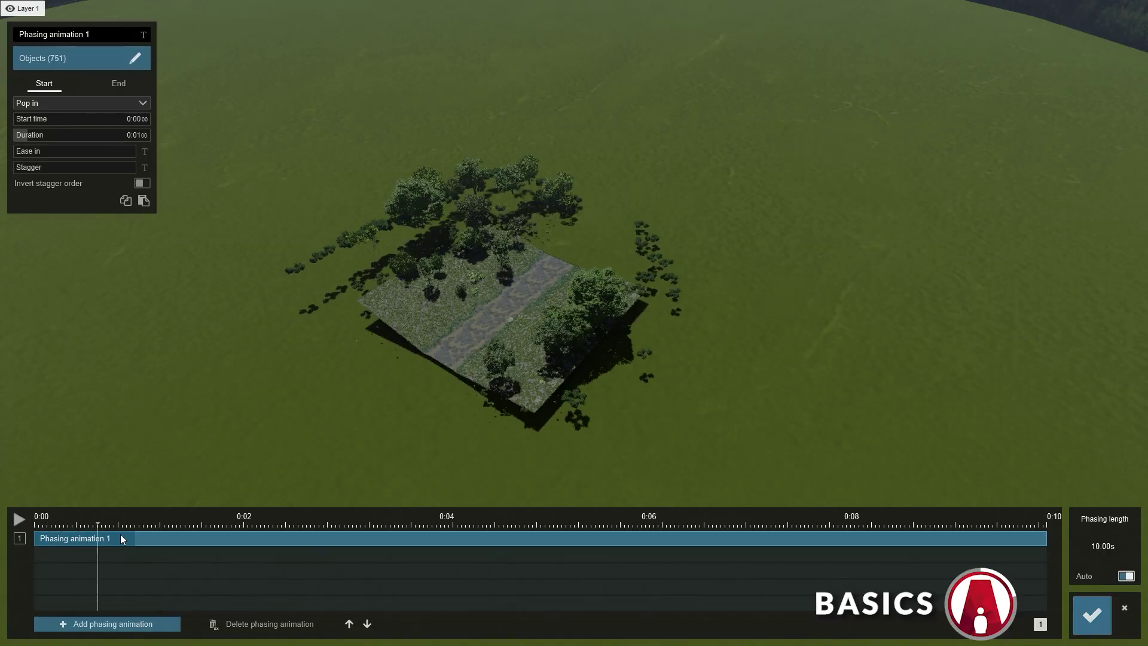
pyautogui.click(1093, 616)
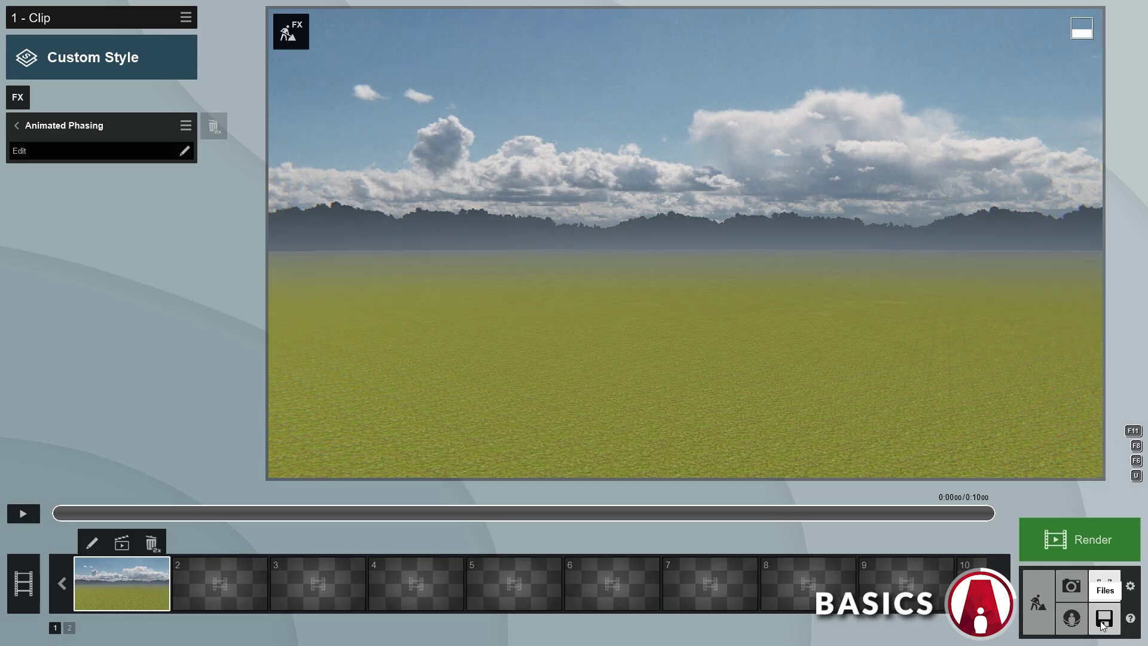
pyautogui.click(20, 518)
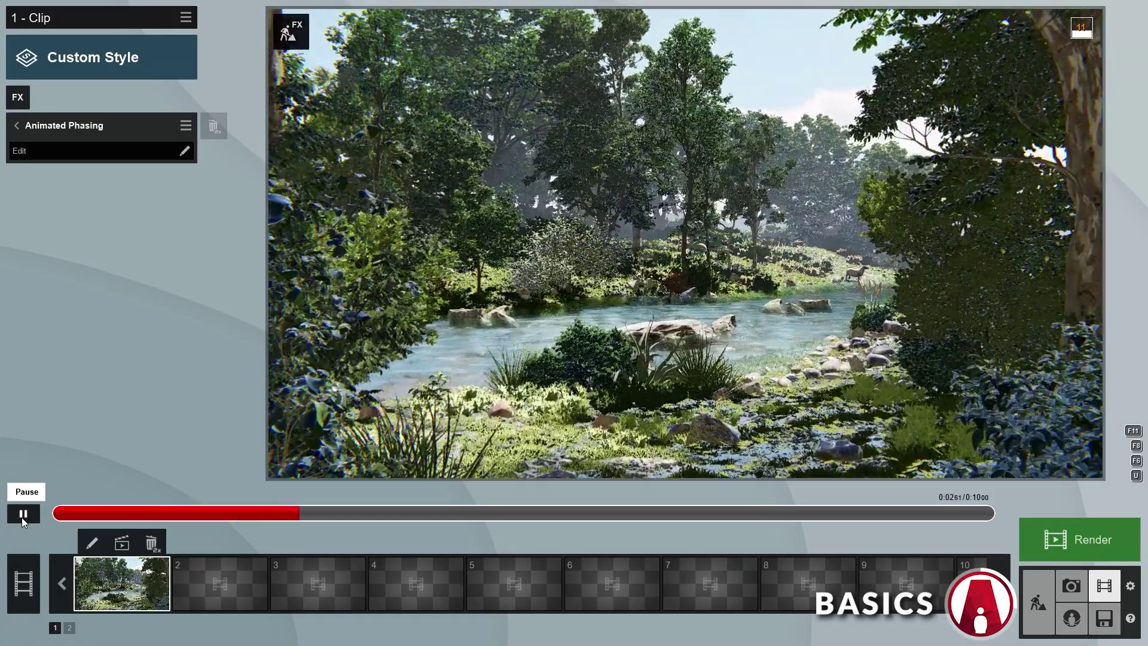
pyautogui.click(22, 517)
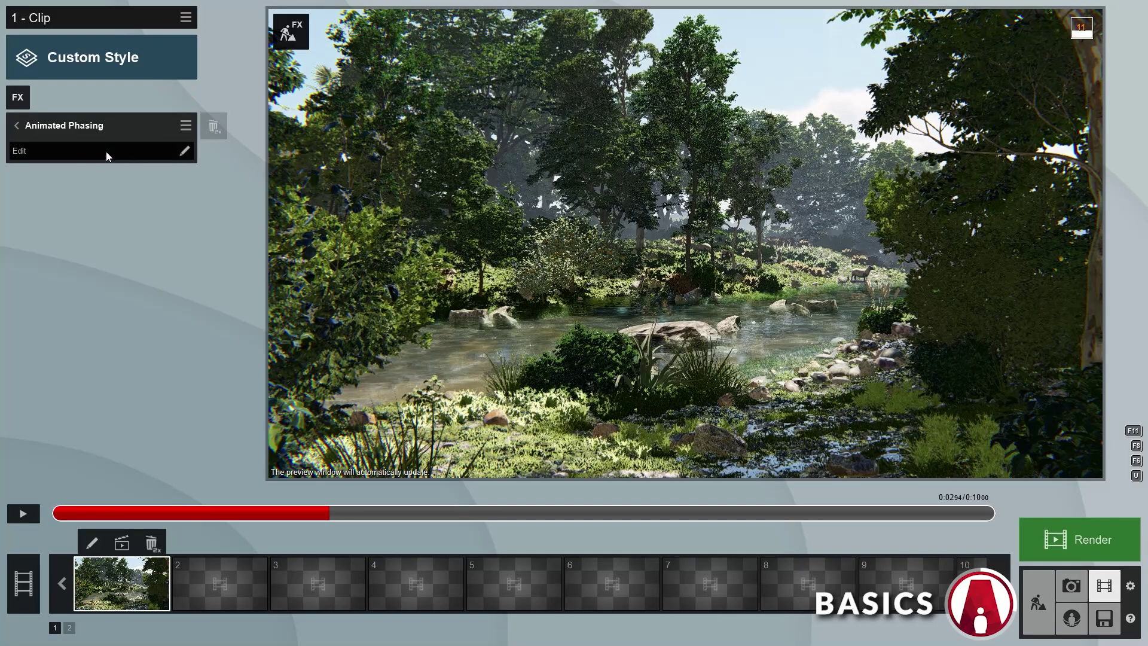
# Set the forest phasing duration to 3.08 seconds and its start time to 1.05 seconds
pyautogui.click(106, 152)
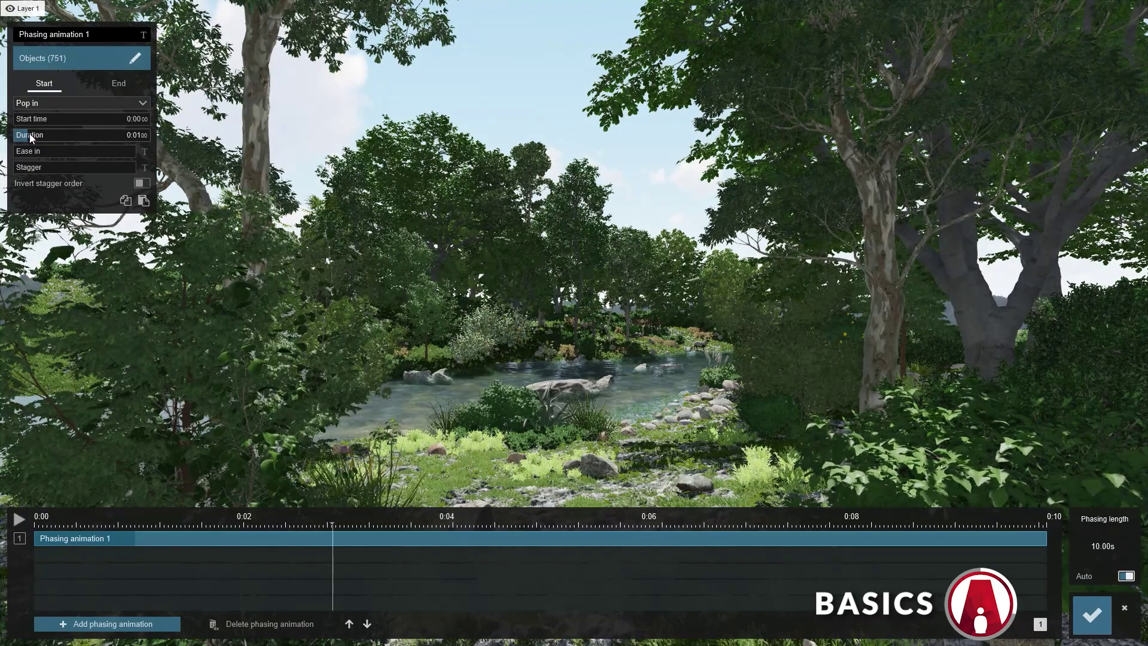
pyautogui.moveTo(52, 136); pyautogui.dragTo(56, 138)
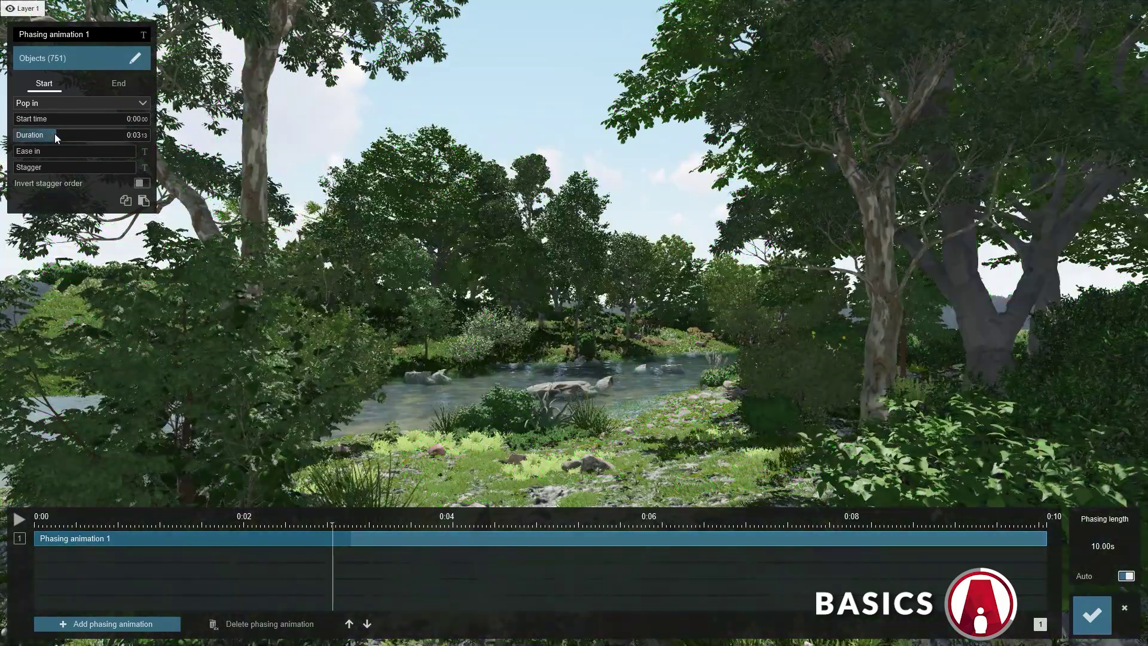
pyautogui.moveTo(45, 129)
pyautogui.mouseDown()
pyautogui.moveTo(38, 135)
pyautogui.moveTo(57, 141)
pyautogui.mouseUp()
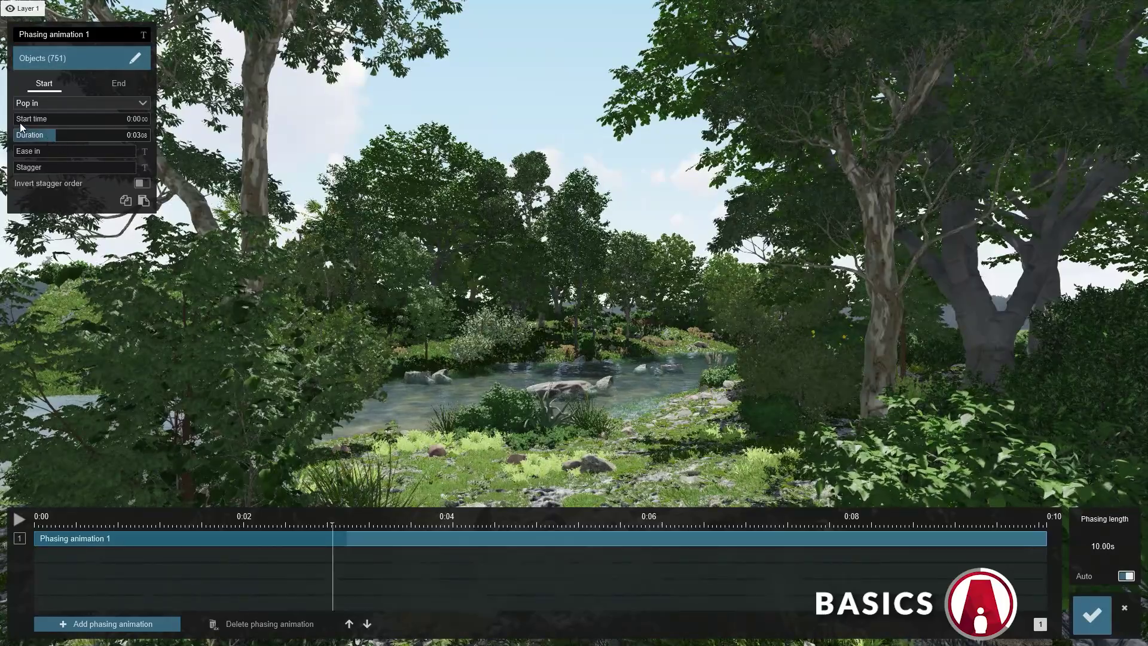
pyautogui.moveTo(23, 119)
pyautogui.mouseDown()
pyautogui.moveTo(98, 129)
pyautogui.moveTo(30, 128)
pyautogui.mouseUp()
pyautogui.moveTo(154, 538)
pyautogui.mouseDown()
pyautogui.moveTo(257, 545)
pyautogui.moveTo(166, 537)
pyautogui.moveTo(177, 538)
pyautogui.mouseUp()
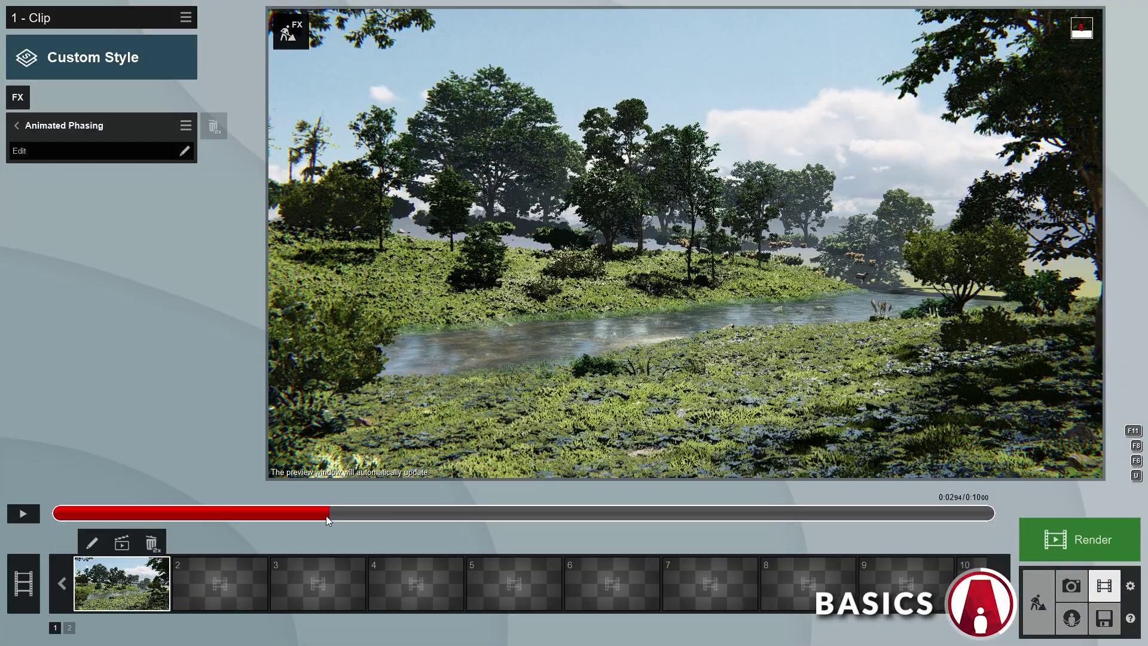
# Save the new timing, preview it, then deselect one object from the phasing group
pyautogui.moveTo(325, 517); pyautogui.dragTo(42, 519)
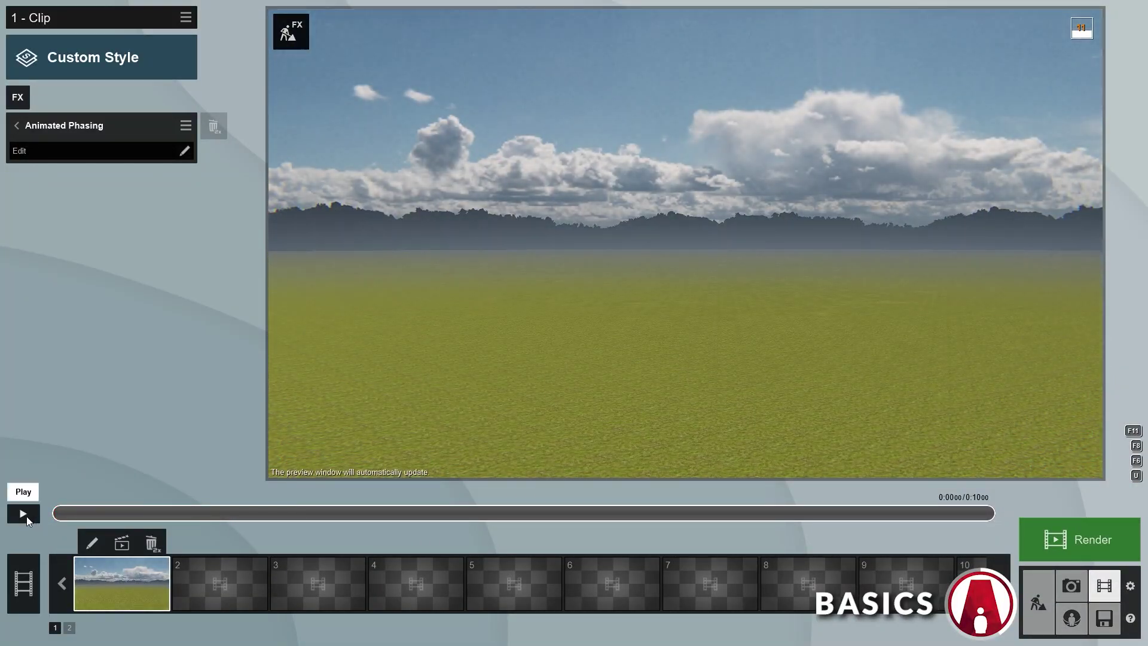
pyautogui.click(26, 516)
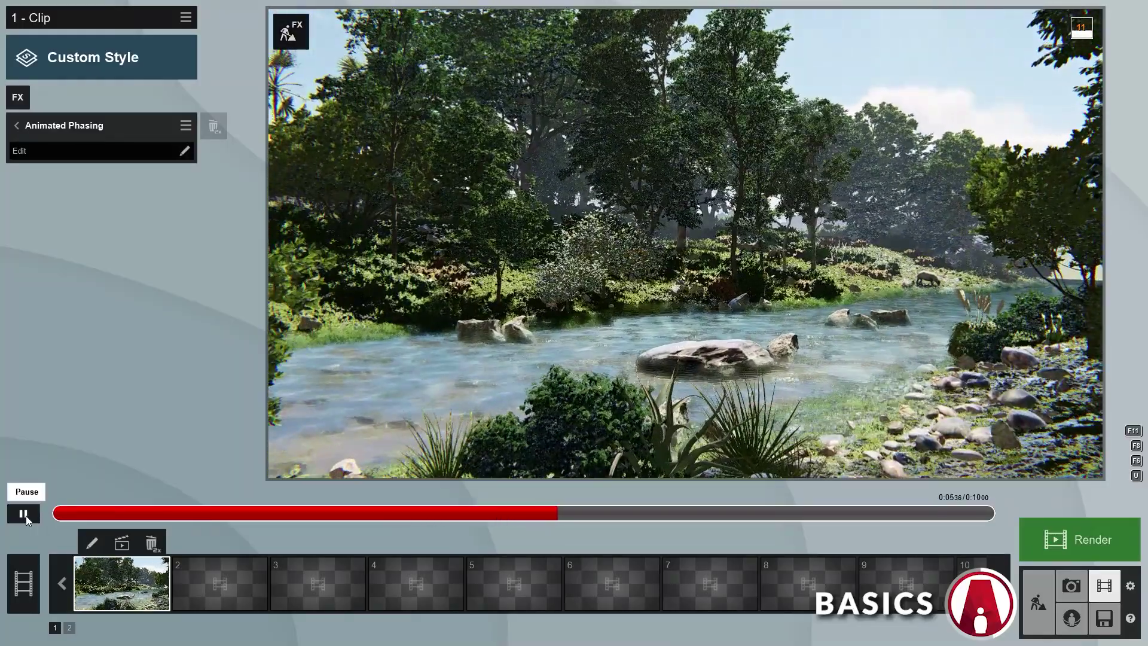
pyautogui.click(24, 515)
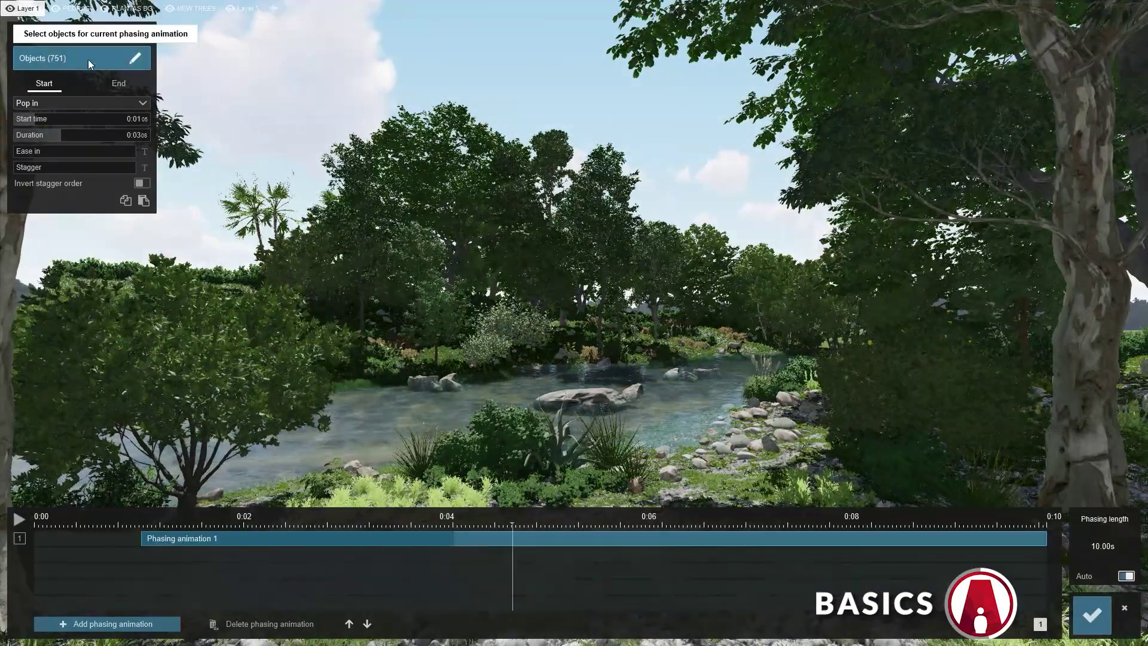
pyautogui.click(89, 59)
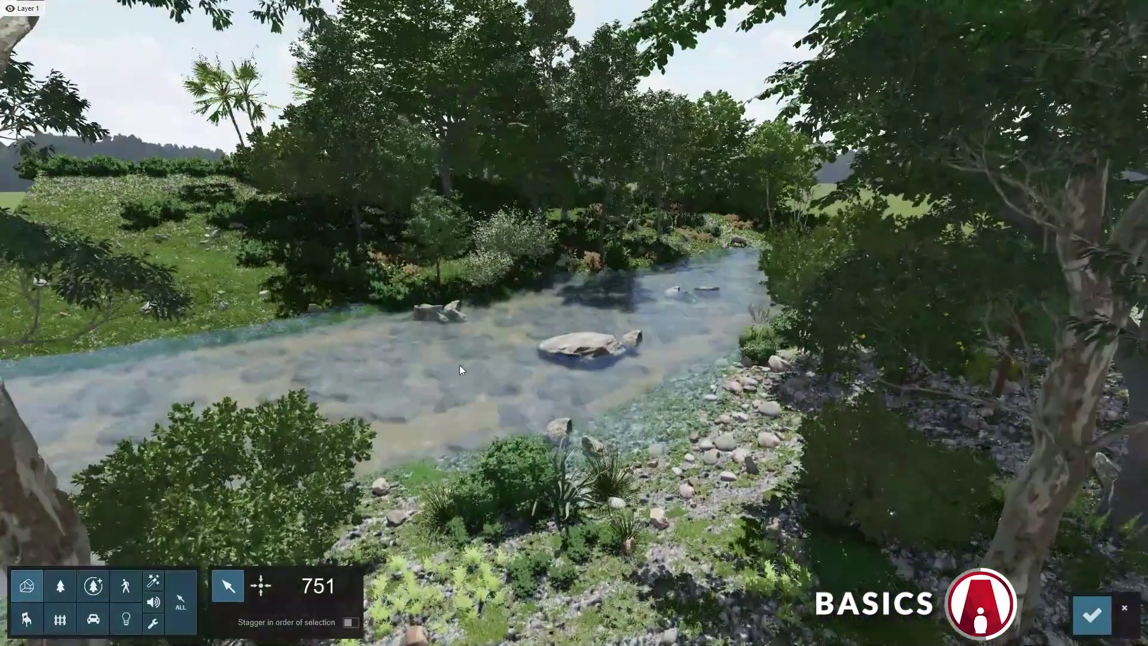
pyautogui.click(460, 369)
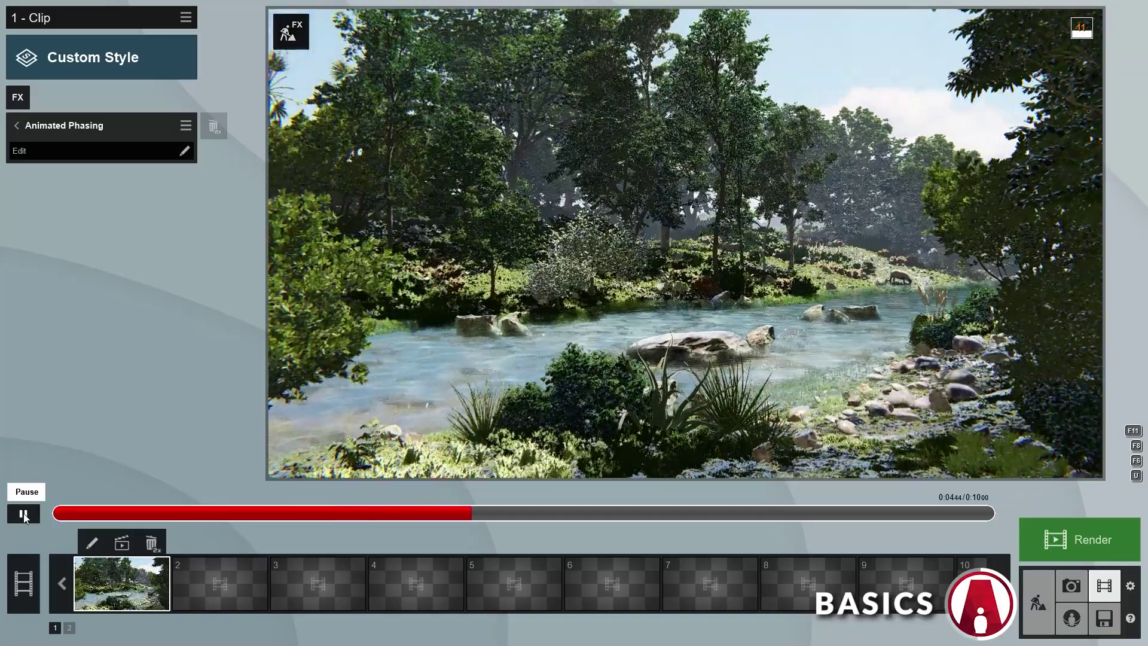
# Try Sky drop and Implode as start effects, settling on Ground rise
pyautogui.click(25, 516)
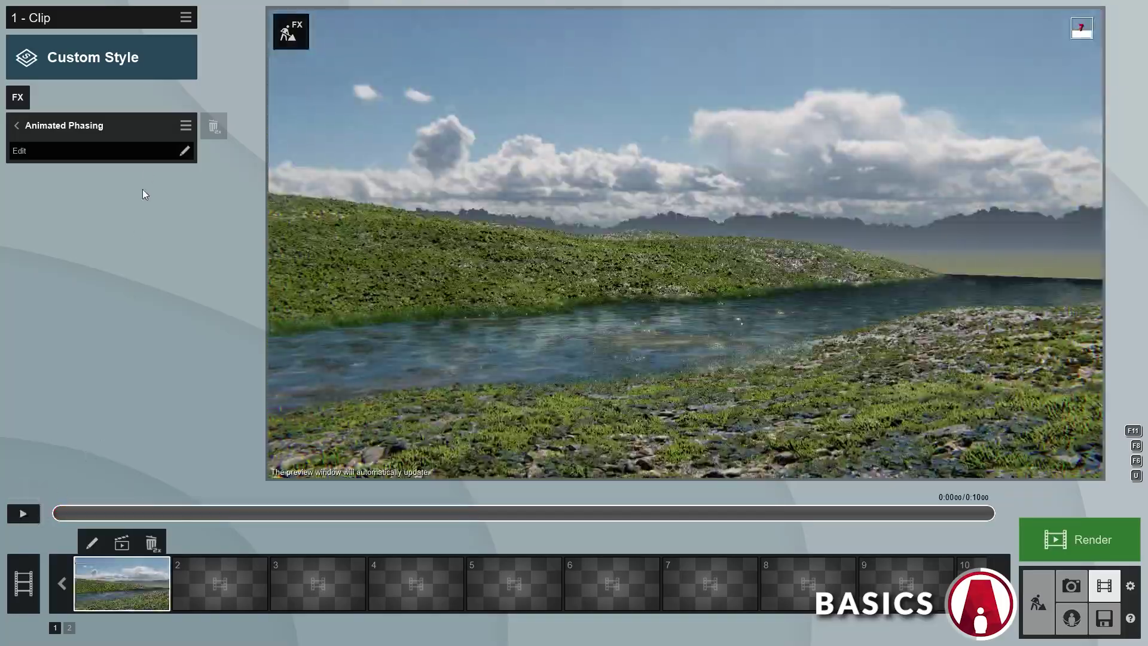
pyautogui.click(152, 150)
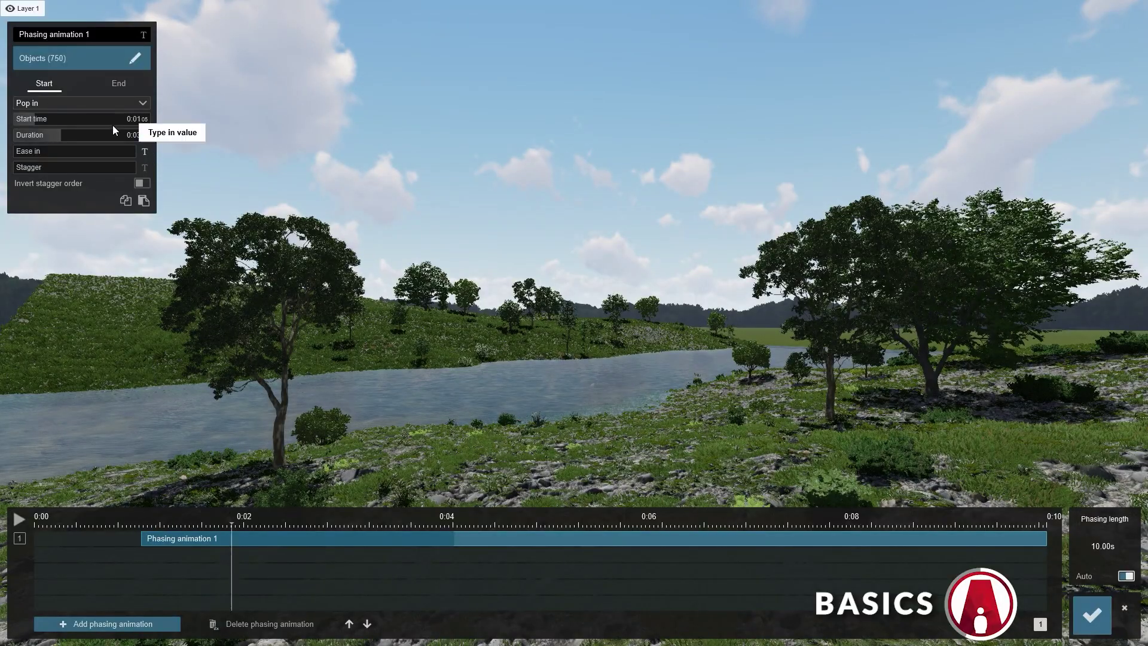
pyautogui.click(58, 101)
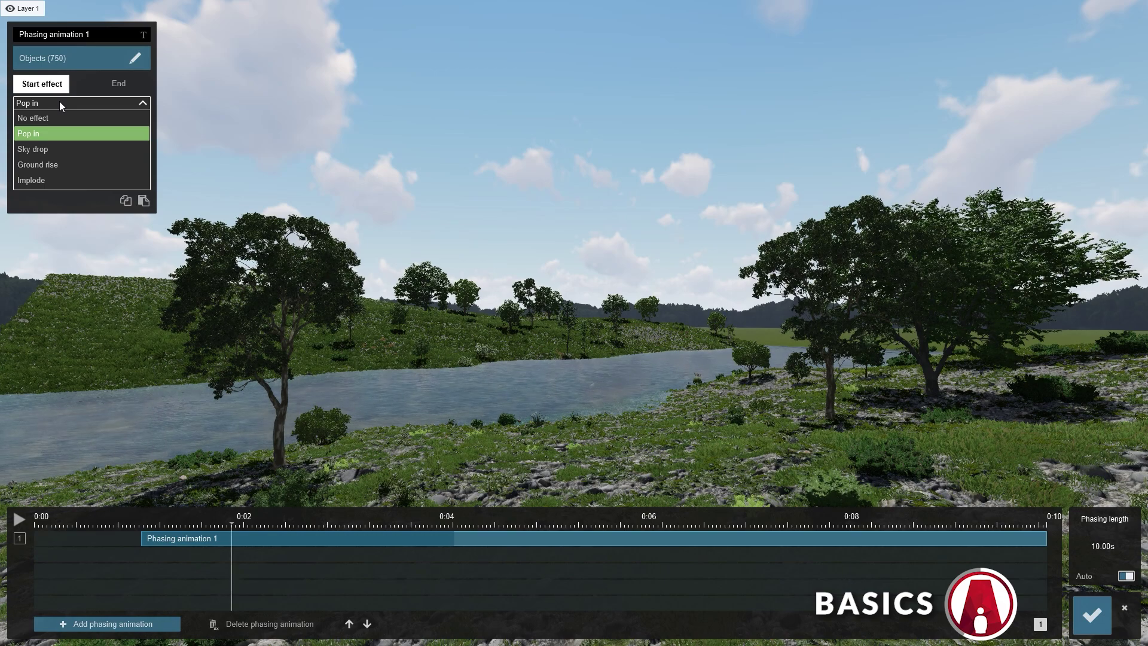
pyautogui.click(35, 150)
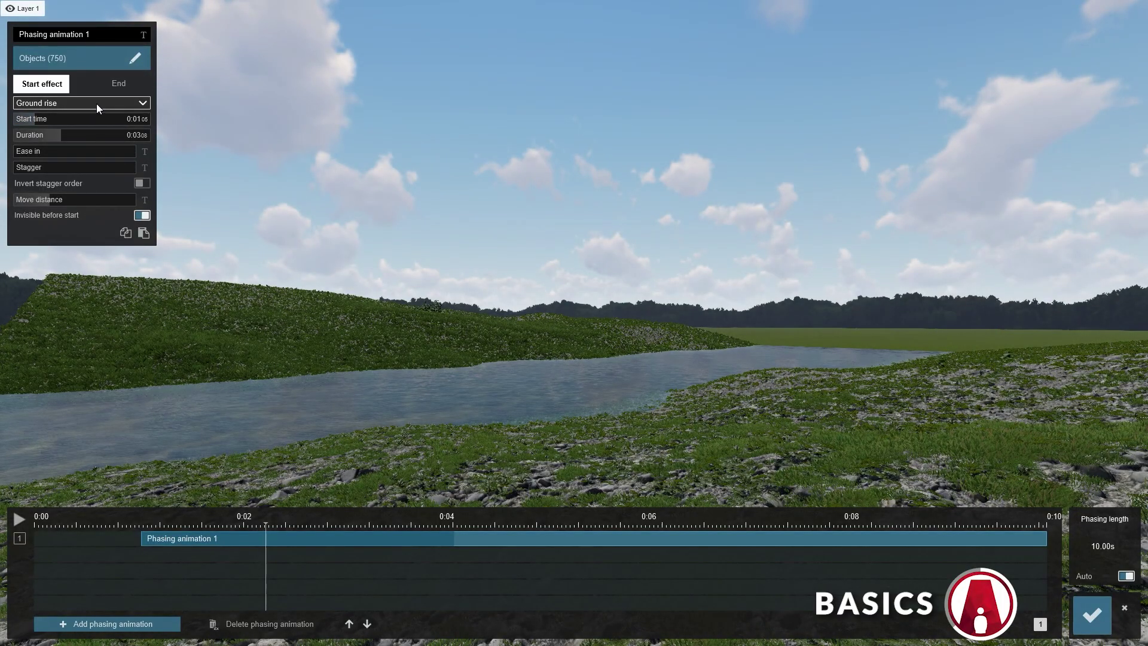
pyautogui.click(96, 103)
pyautogui.click(79, 162)
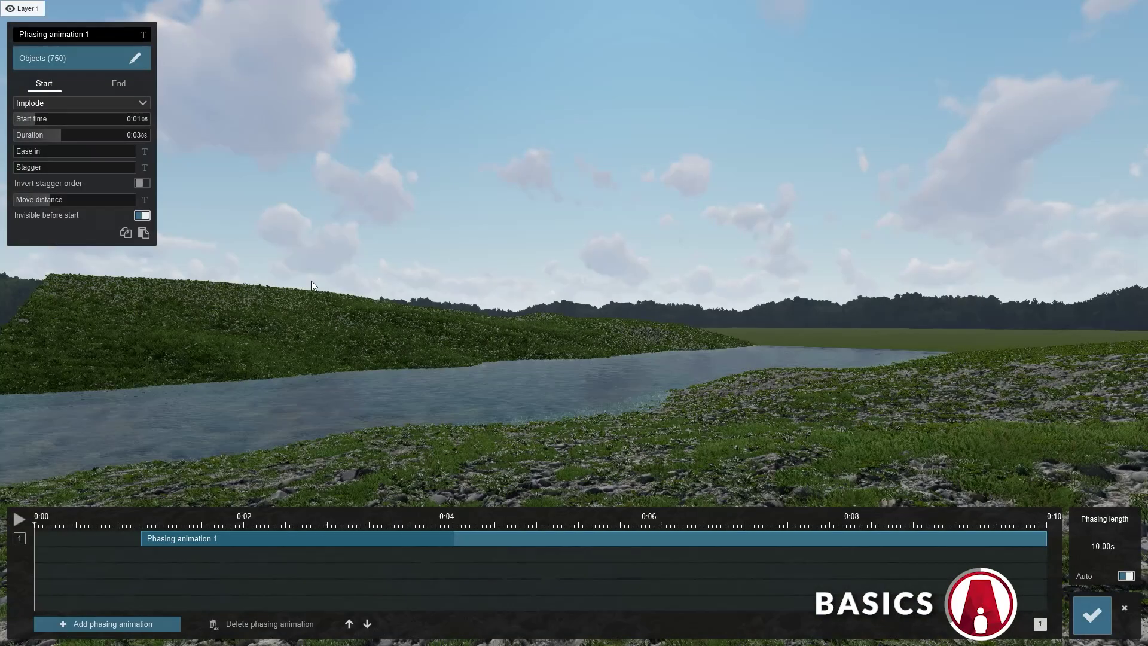
pyautogui.click(62, 103)
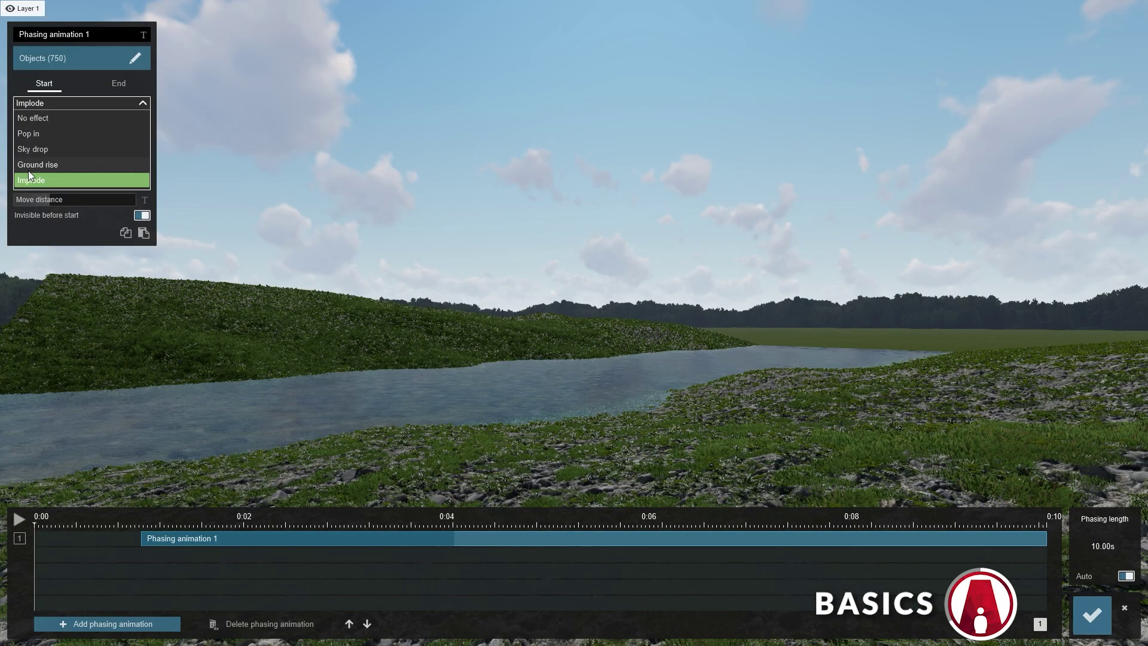
pyautogui.click(82, 167)
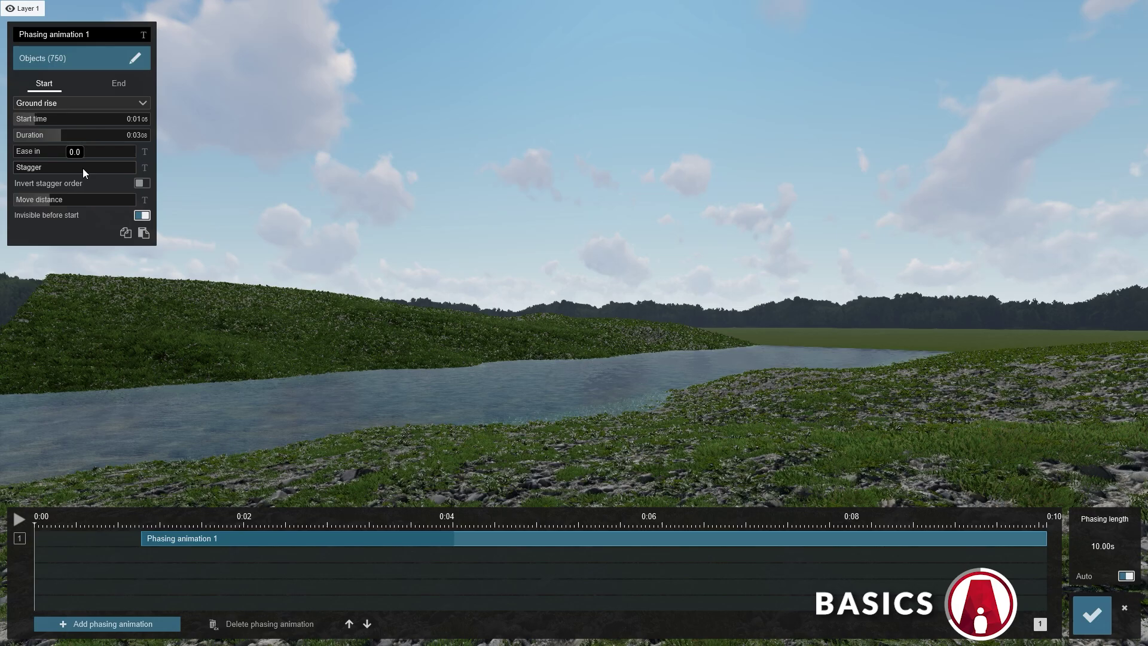
# Preview the Ground rise animation and increase its ease-in, replaying to check
pyautogui.click(19, 521)
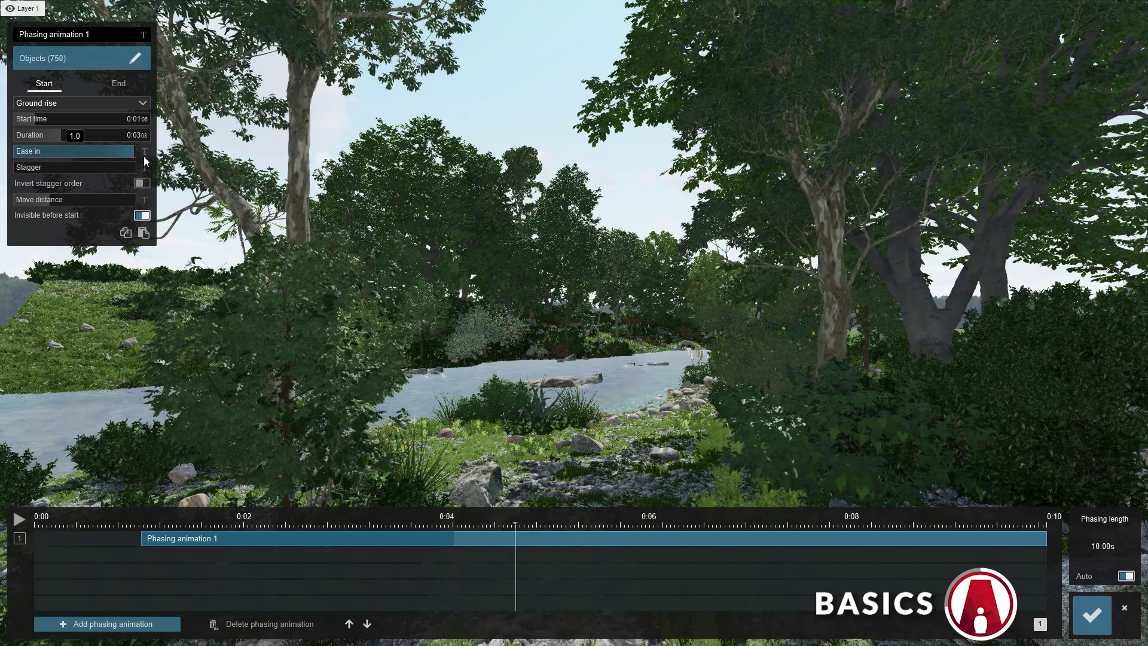
pyautogui.click(20, 520)
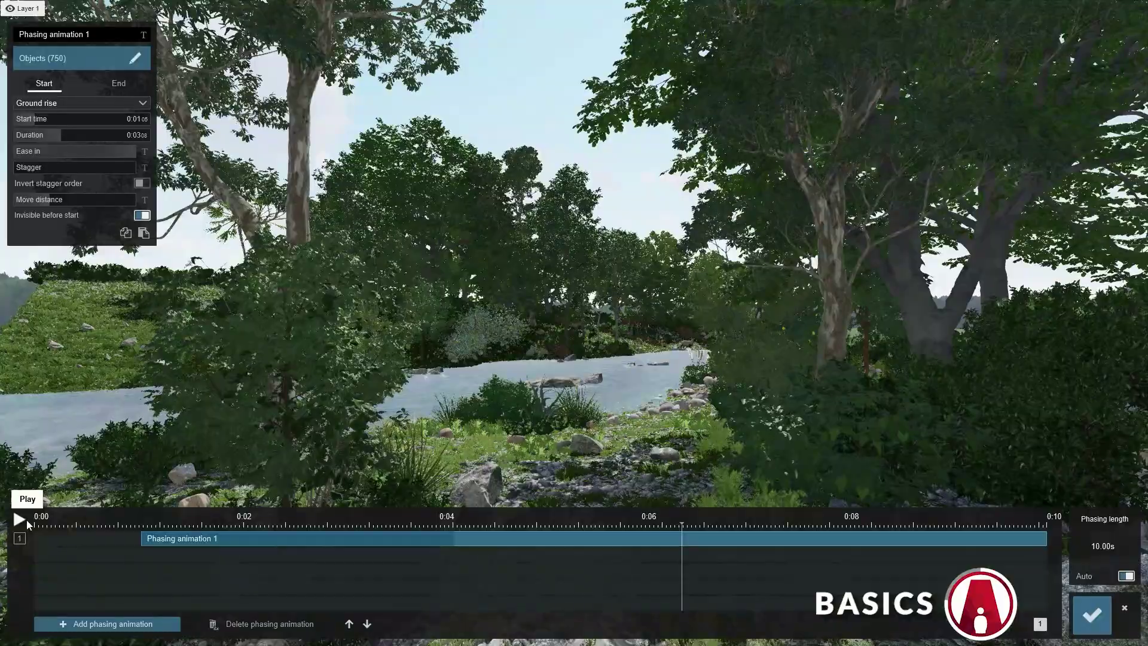
pyautogui.moveTo(133, 152); pyautogui.dragTo(107, 161)
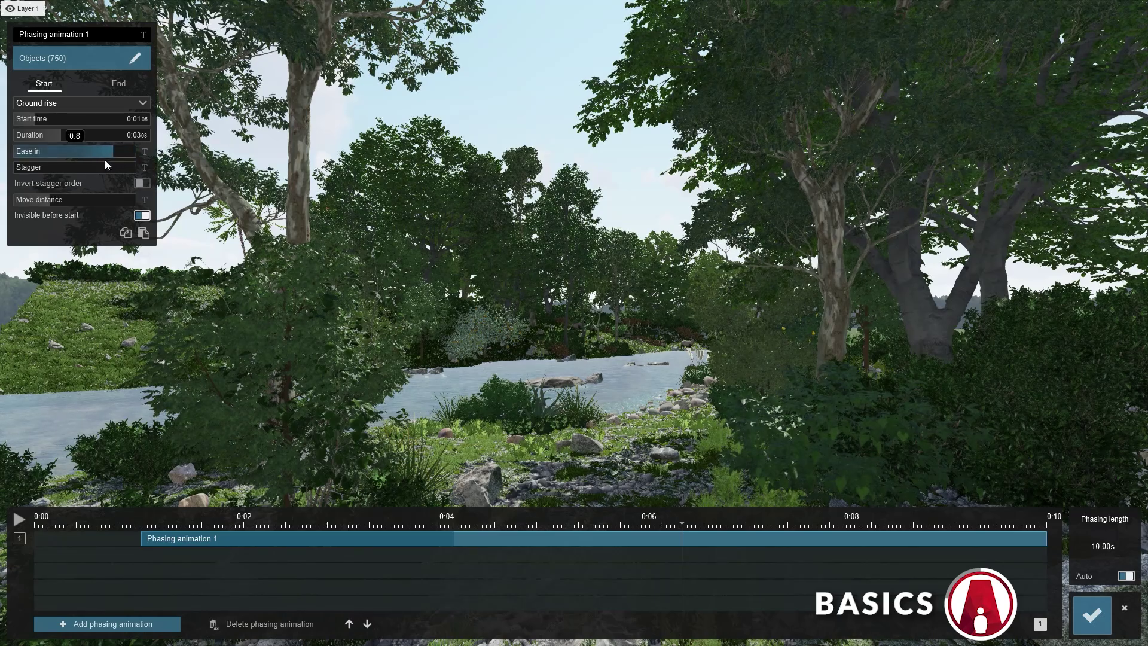
pyautogui.click(21, 520)
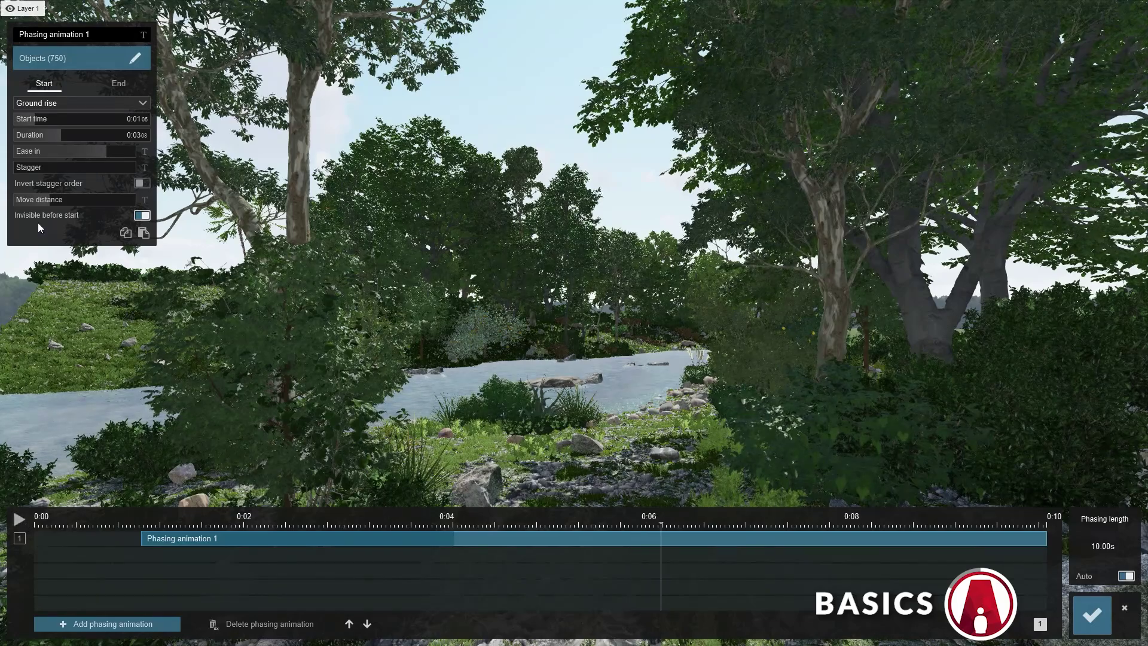
# Add stagger so the vegetation rises at different times, fine-tune it, and replay
pyautogui.moveTo(23, 169); pyautogui.dragTo(140, 180)
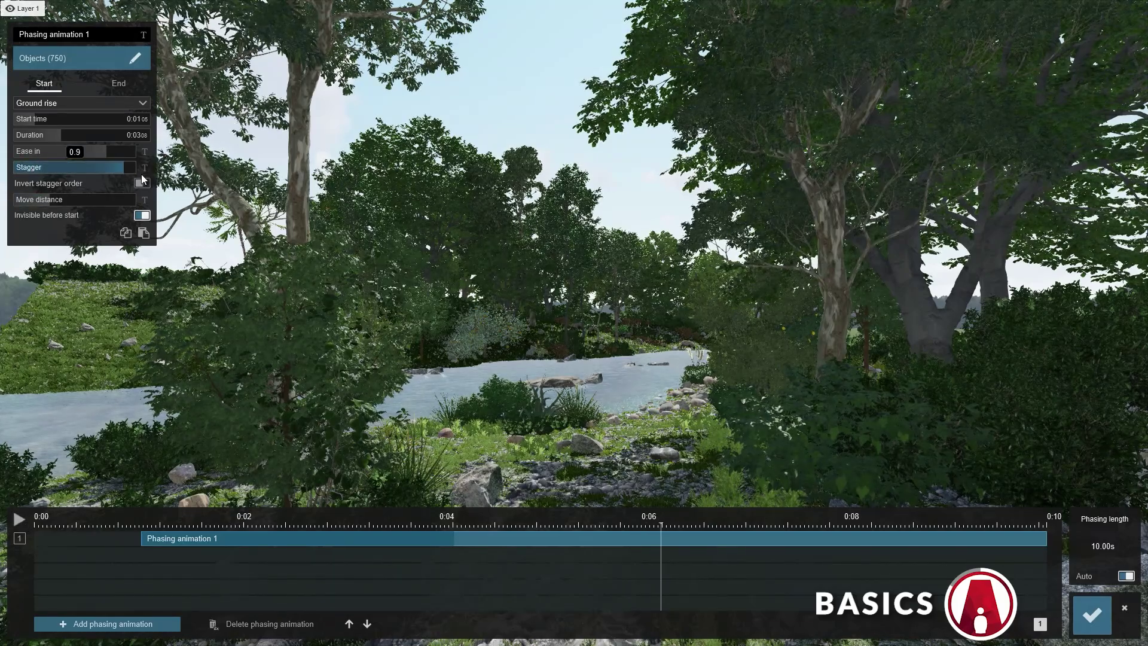
pyautogui.click(23, 521)
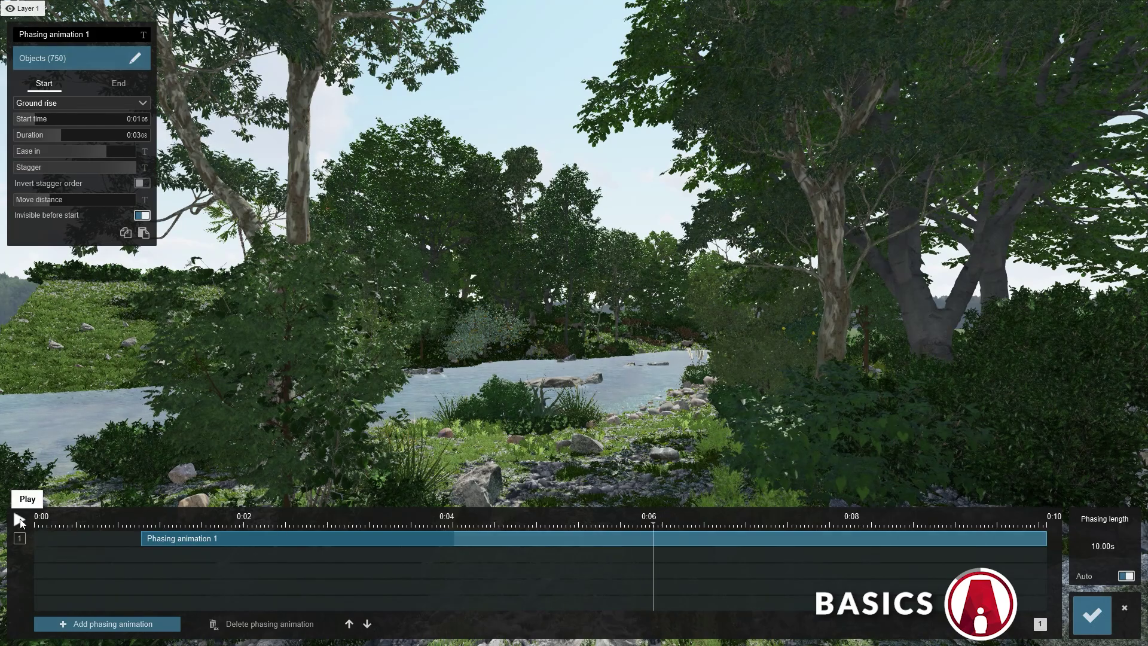
pyautogui.moveTo(132, 165); pyautogui.dragTo(107, 165)
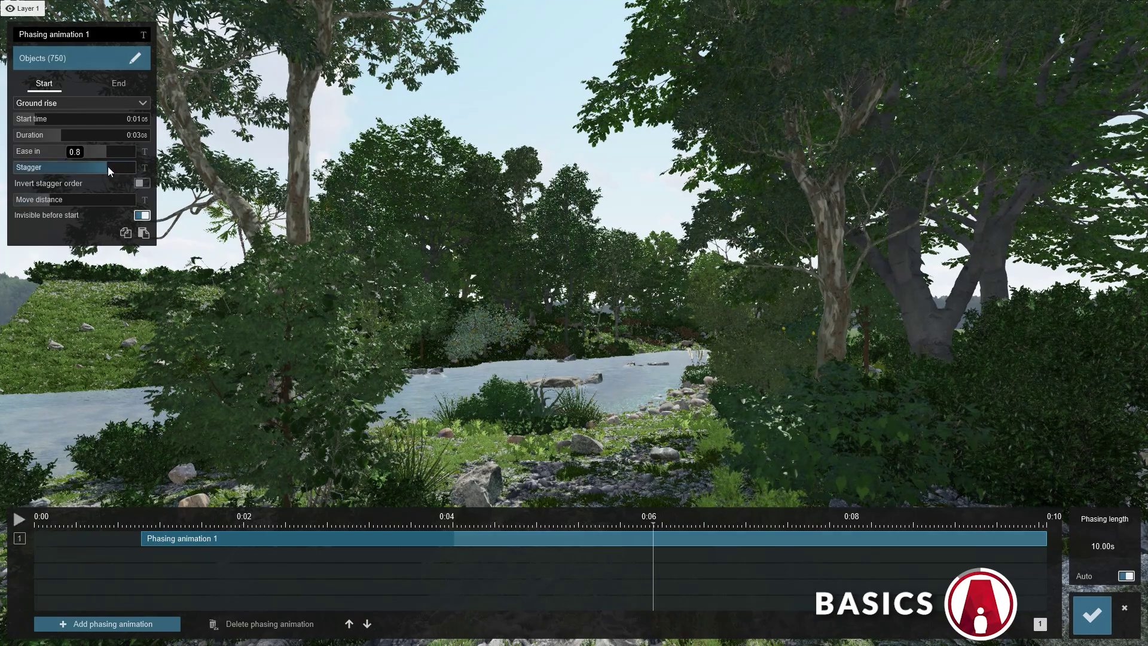
pyautogui.click(41, 524)
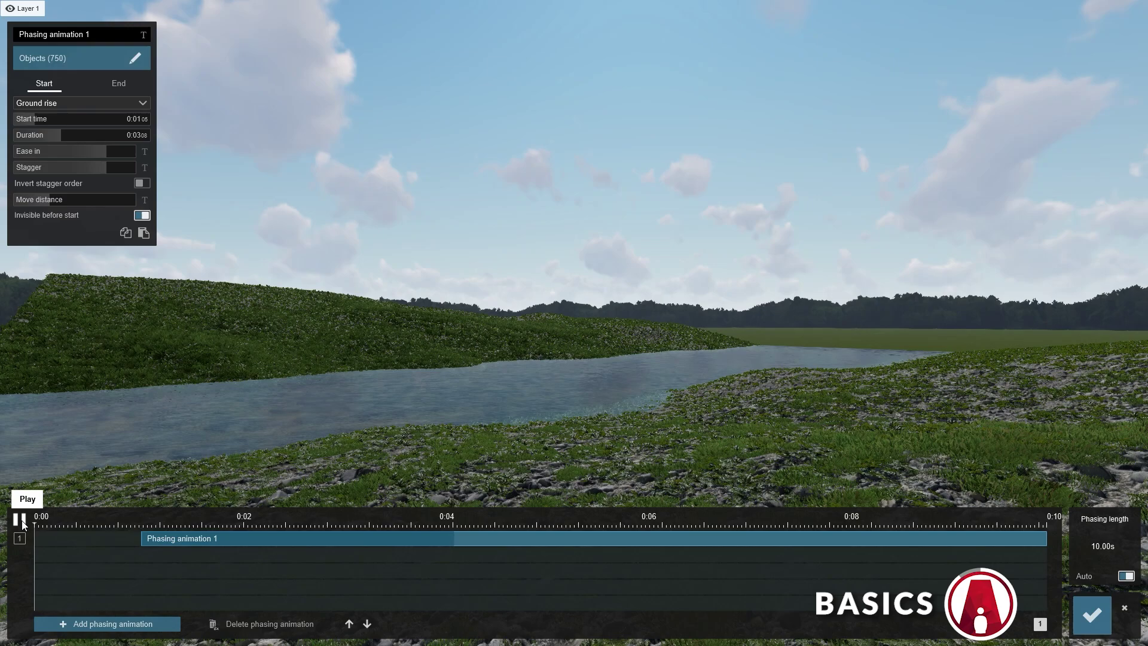
# Replay the interior living-room clip through its full 10 seconds
pyautogui.click(19, 519)
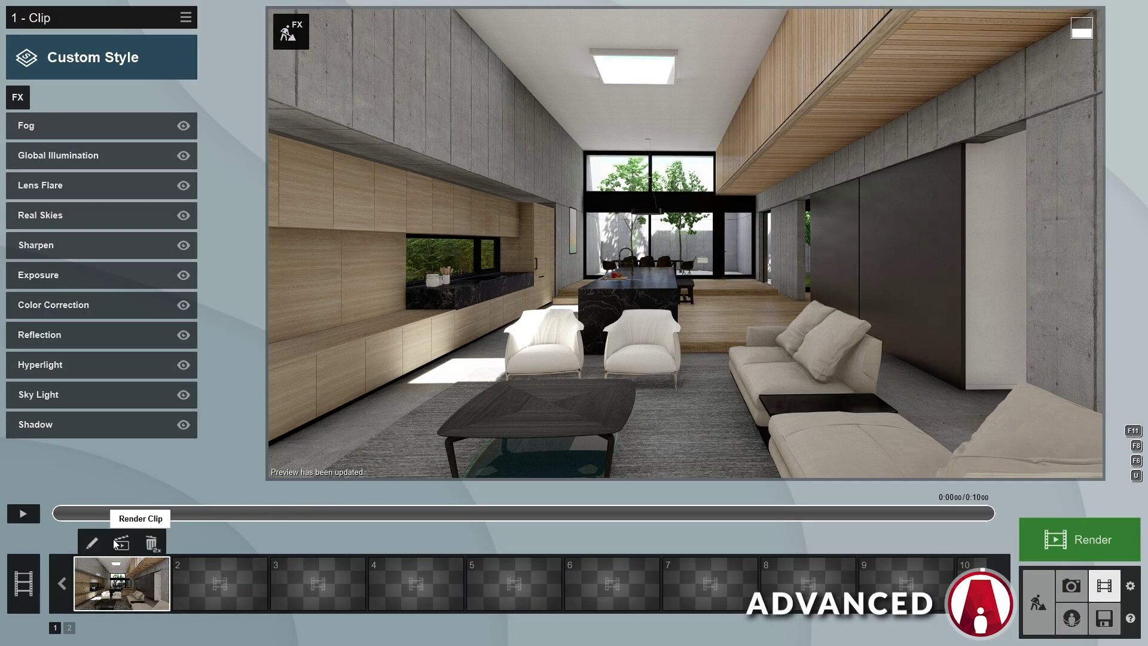
# Add an Animated Phasing effect to the interior clip
pyautogui.click(24, 514)
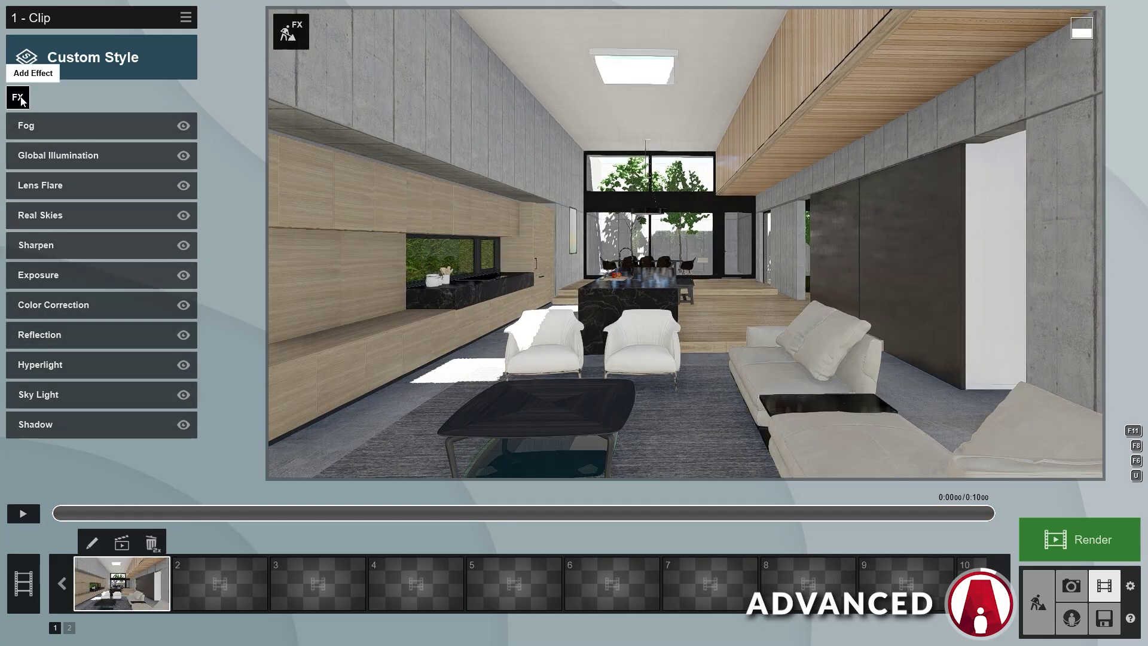
pyautogui.click(17, 95)
pyautogui.click(378, 369)
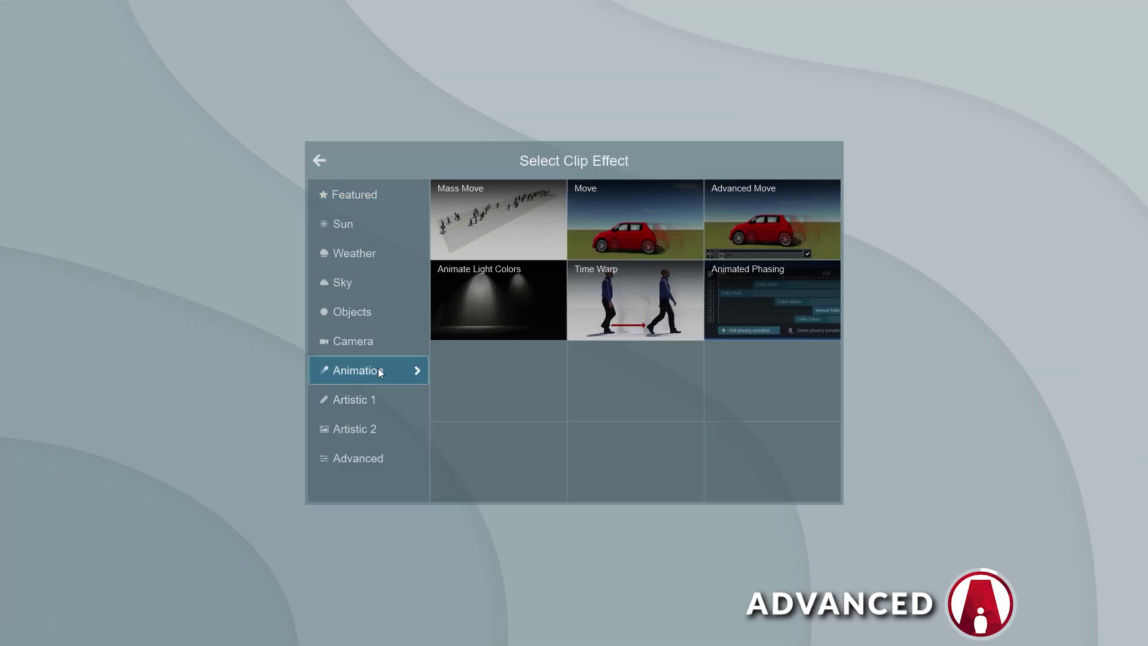
pyautogui.click(771, 299)
pyautogui.click(184, 149)
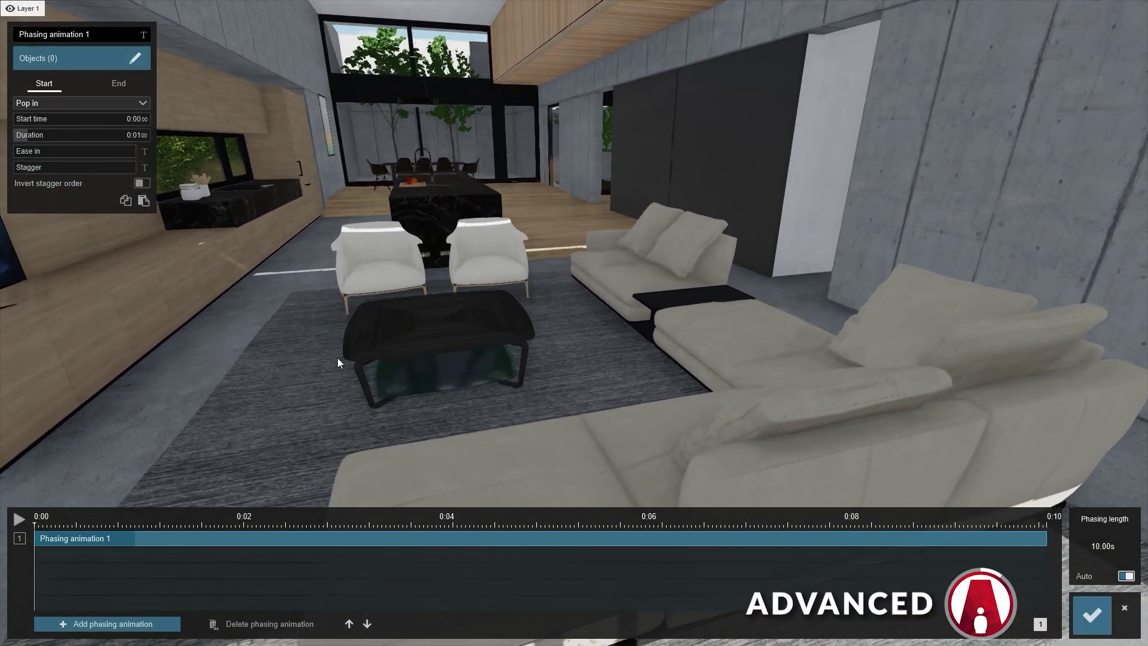
# Select the sofa and coffee table as animated objects
pyautogui.click(134, 58)
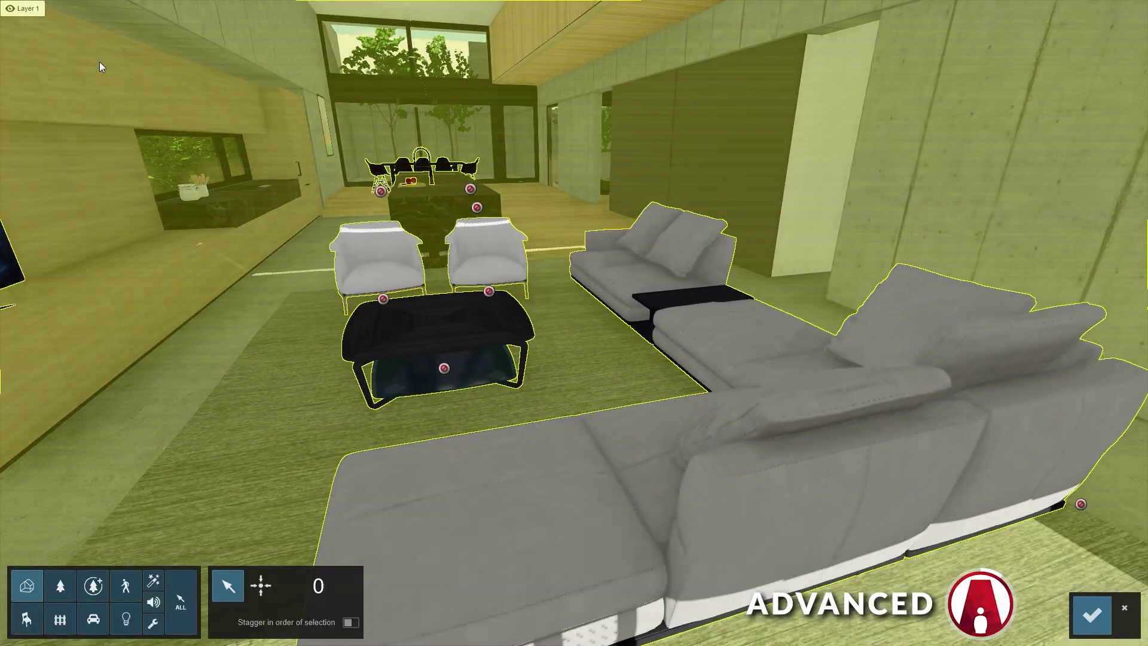
pyautogui.click(735, 348)
pyautogui.click(448, 308)
# Add both armchairs and confirm the four selected furniture pieces
pyautogui.click(488, 261)
pyautogui.click(385, 268)
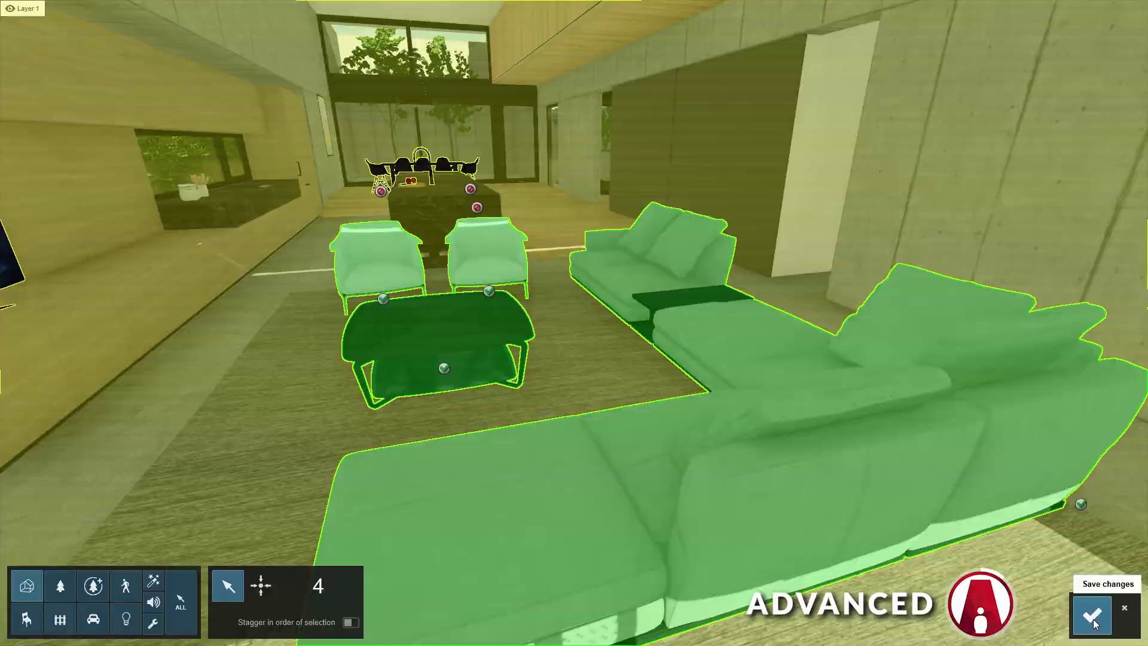
pyautogui.click(1092, 615)
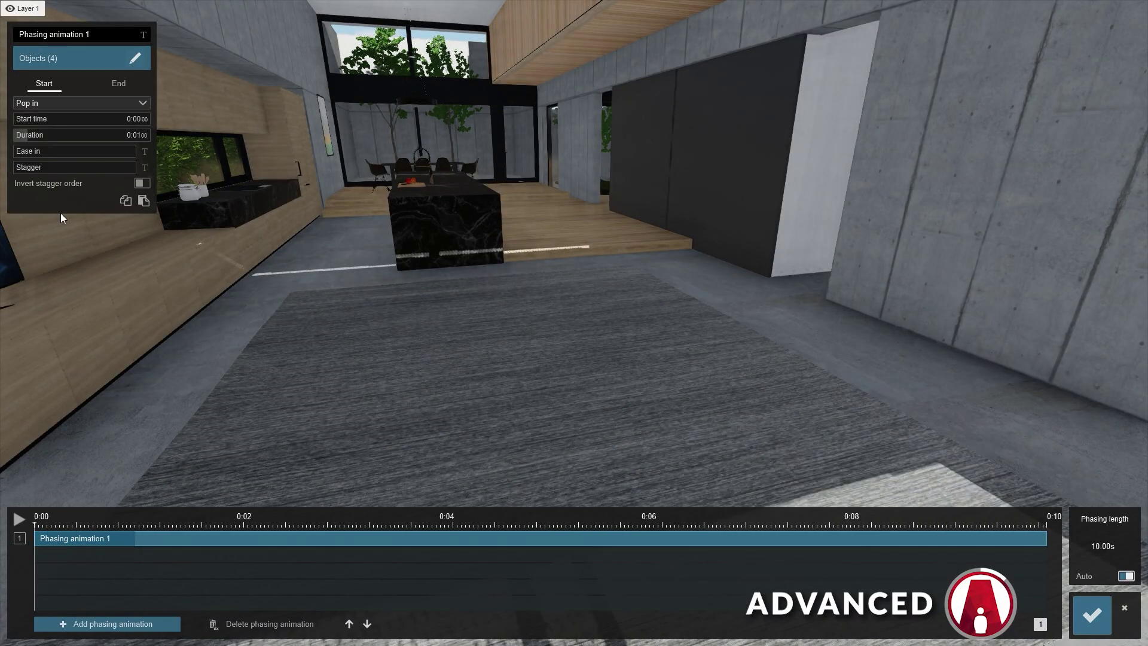
# Set the appearance effect to Sky drop, soften its ease-in, and scrub the preview
pyautogui.click(66, 103)
pyautogui.click(60, 149)
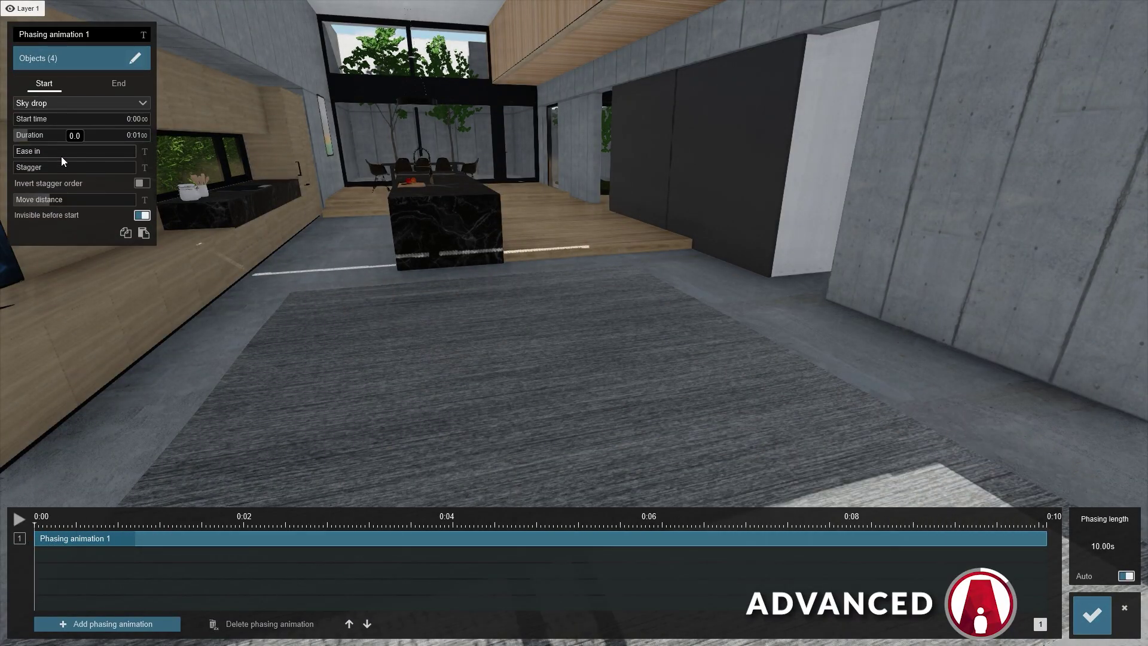
pyautogui.moveTo(103, 527); pyautogui.dragTo(151, 536)
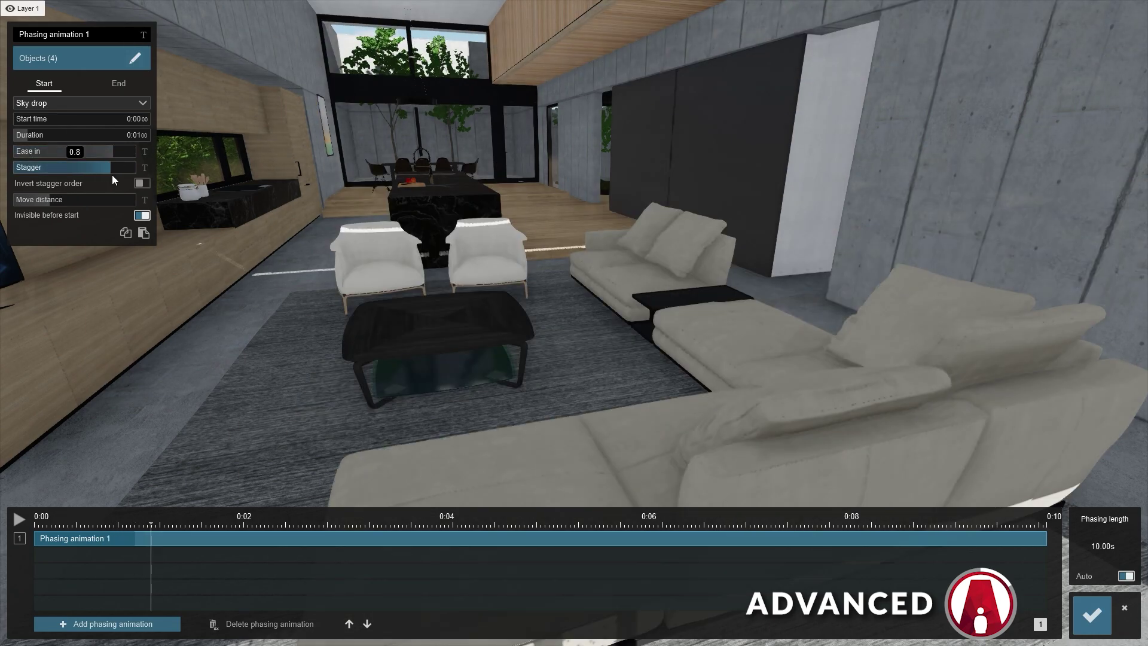
pyautogui.click(39, 534)
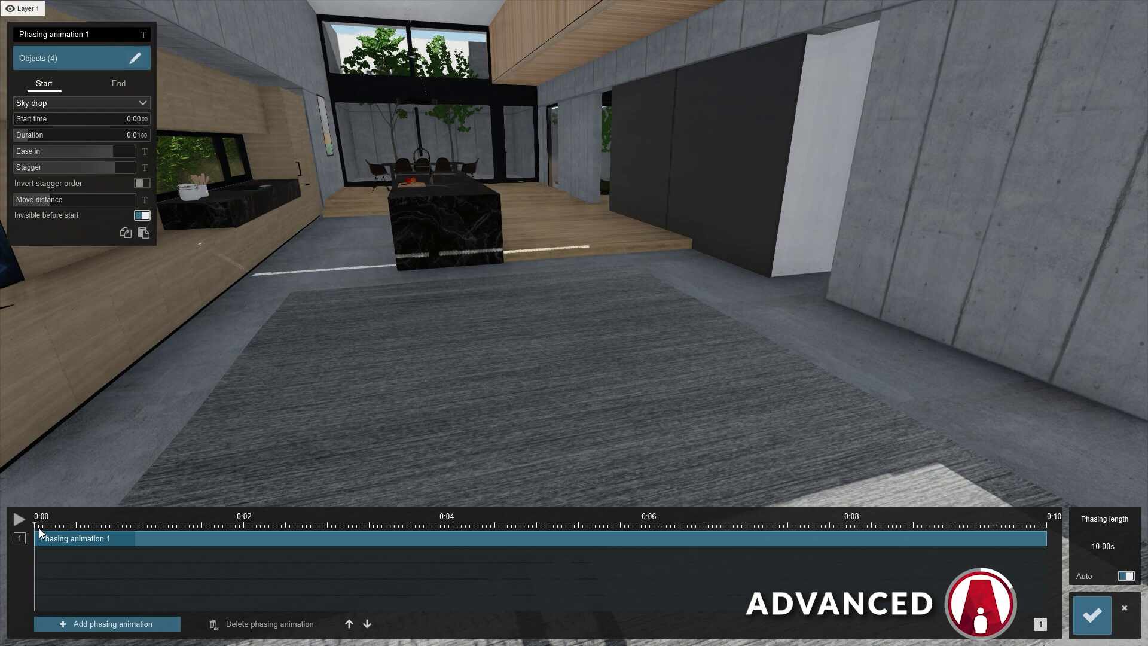
pyautogui.moveTo(39, 533); pyautogui.dragTo(134, 536)
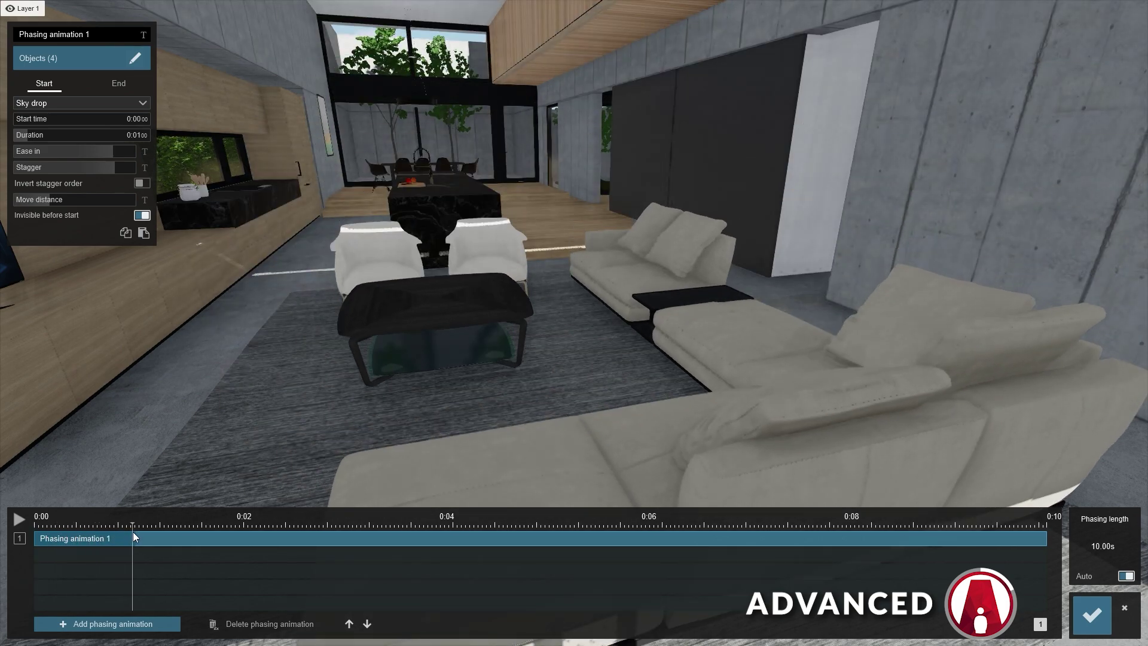
pyautogui.moveTo(134, 536); pyautogui.dragTo(145, 553)
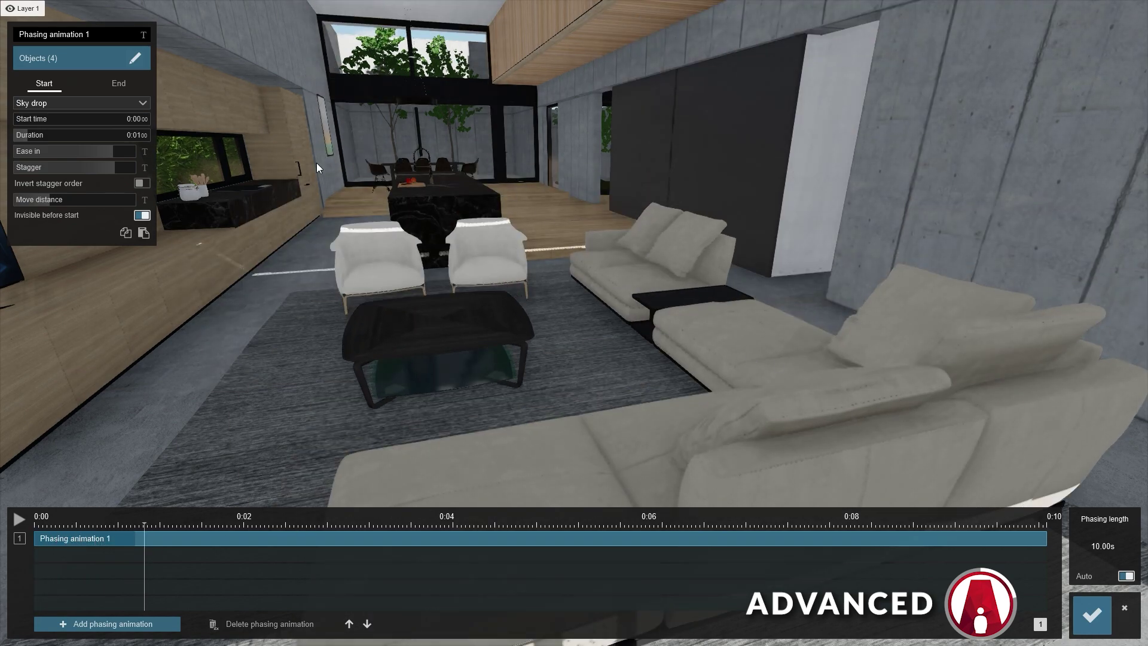
pyautogui.click(136, 57)
# Reselect the sofa, coffee table, right and left armchairs in that order
pyautogui.click(385, 317)
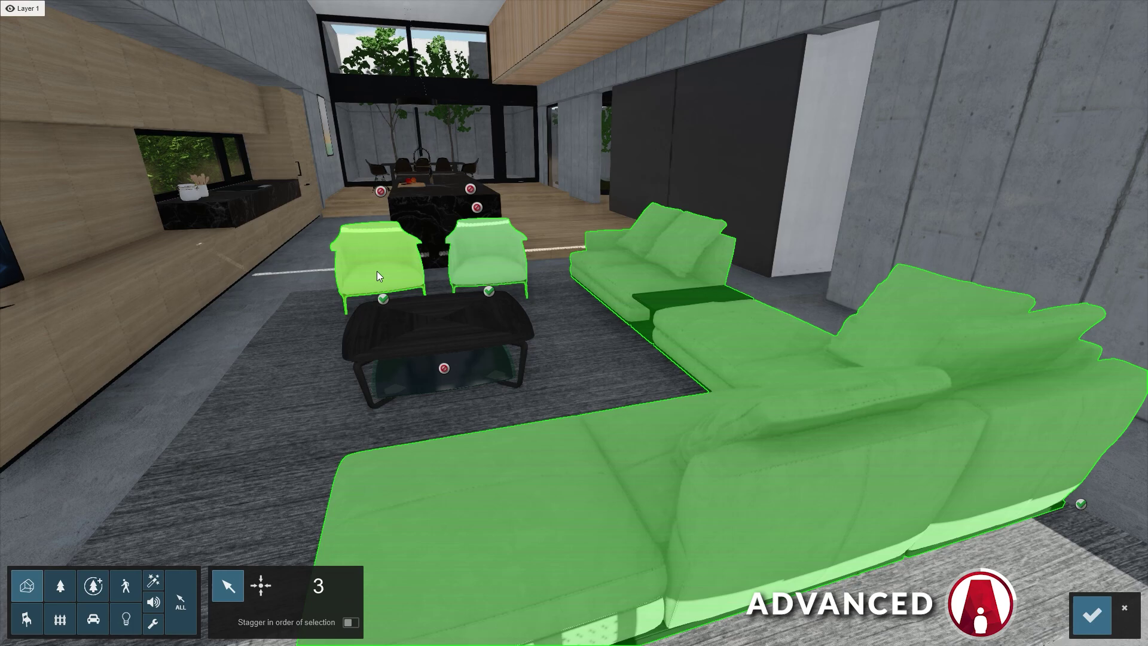
pyautogui.click(377, 271)
pyautogui.click(497, 263)
pyautogui.click(708, 299)
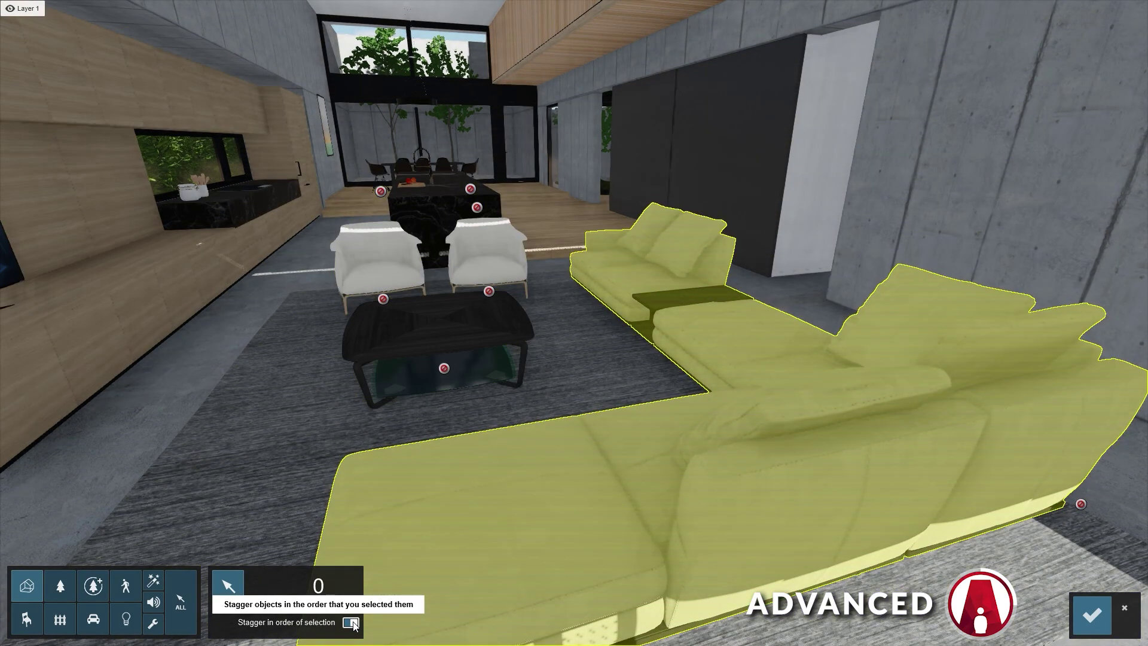
pyautogui.click(728, 346)
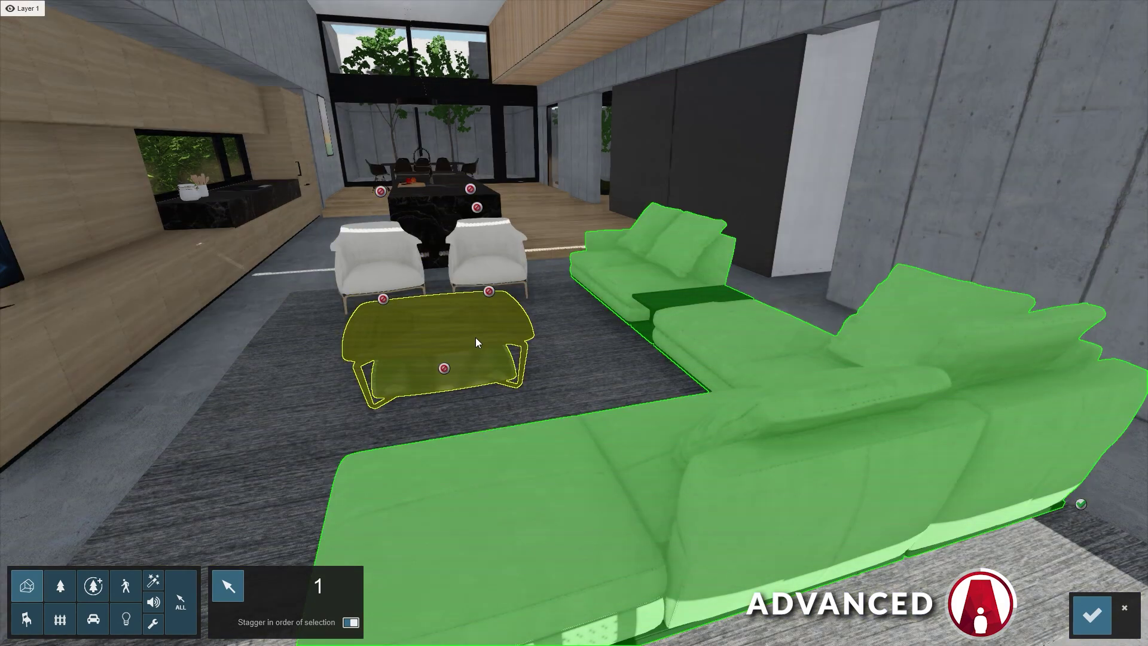
pyautogui.click(475, 338)
pyautogui.click(475, 261)
pyautogui.click(382, 266)
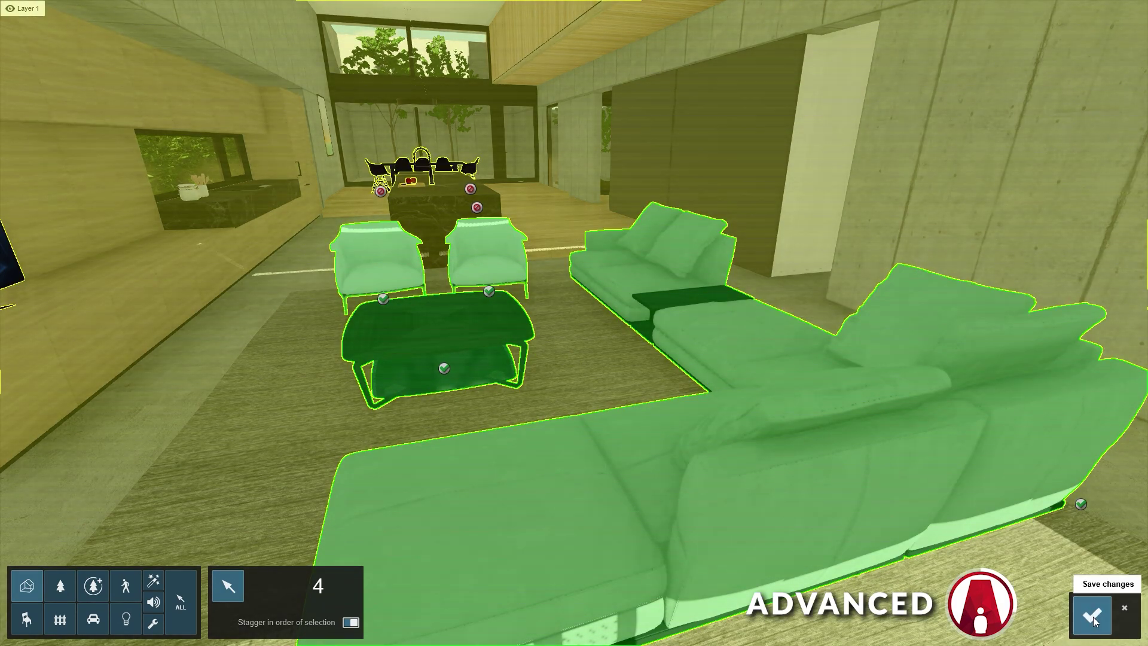
pyautogui.click(1092, 614)
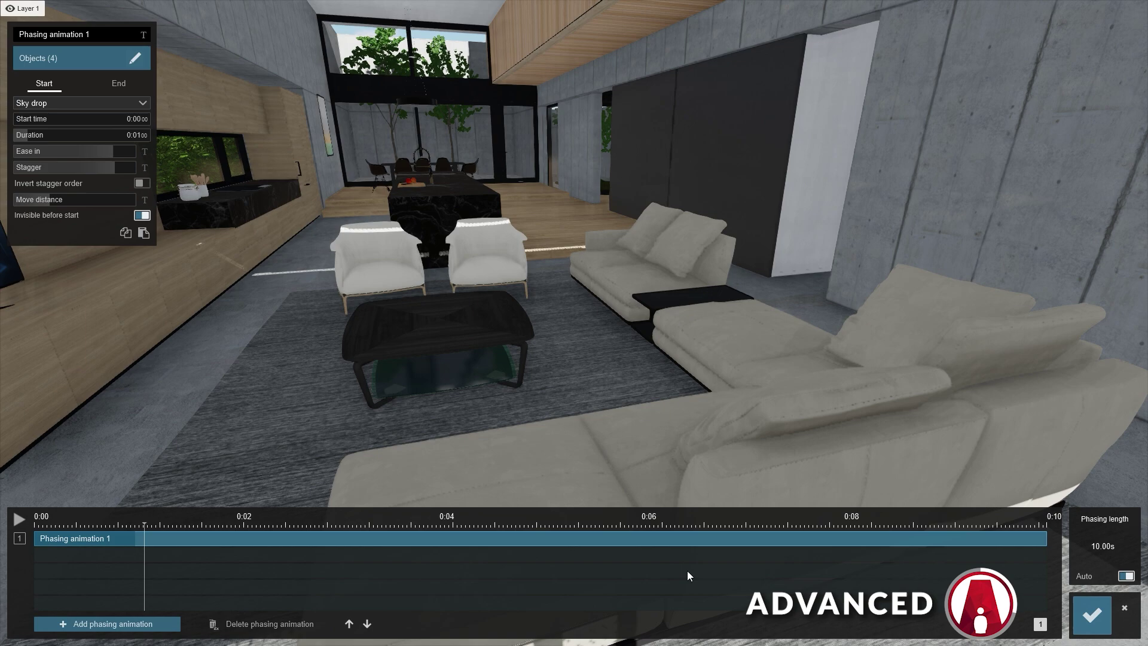
# Replay the sky drop, lengthen its duration to about two seconds, and rewind to 0:00
pyautogui.click(18, 519)
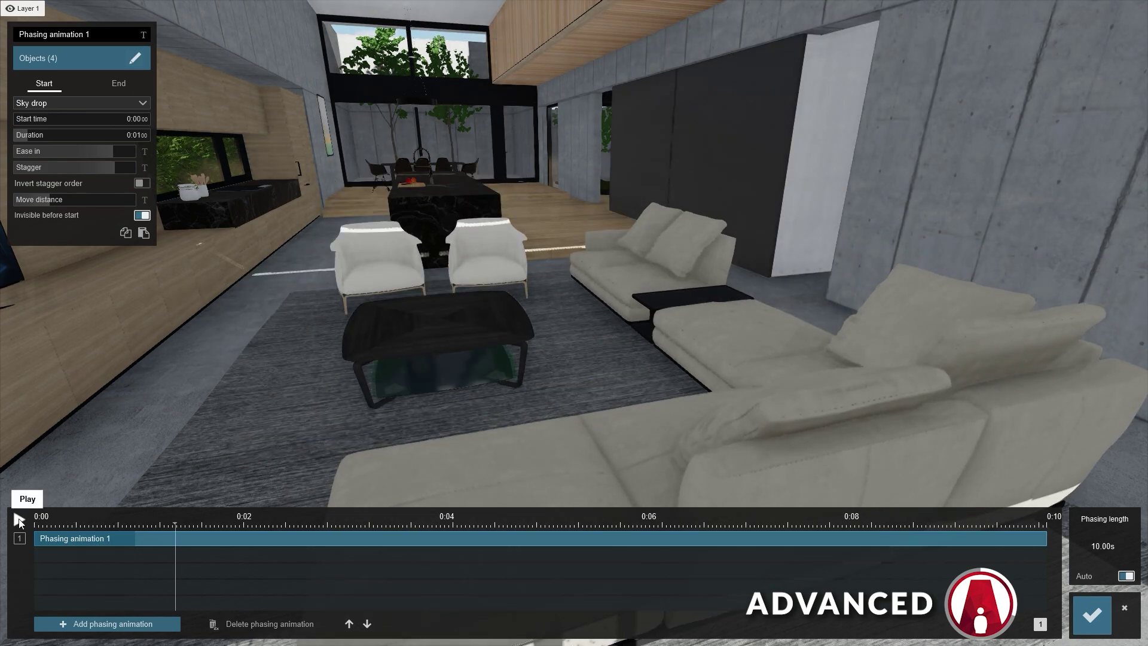
pyautogui.click(43, 527)
pyautogui.click(17, 520)
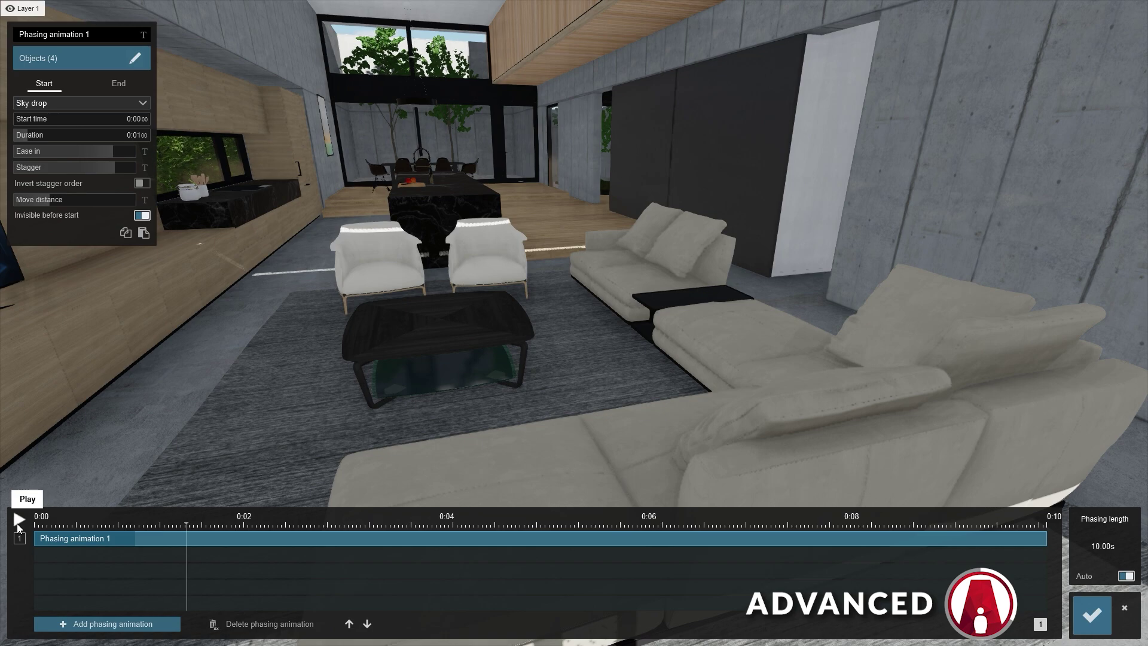
pyautogui.moveTo(28, 140); pyautogui.dragTo(43, 141)
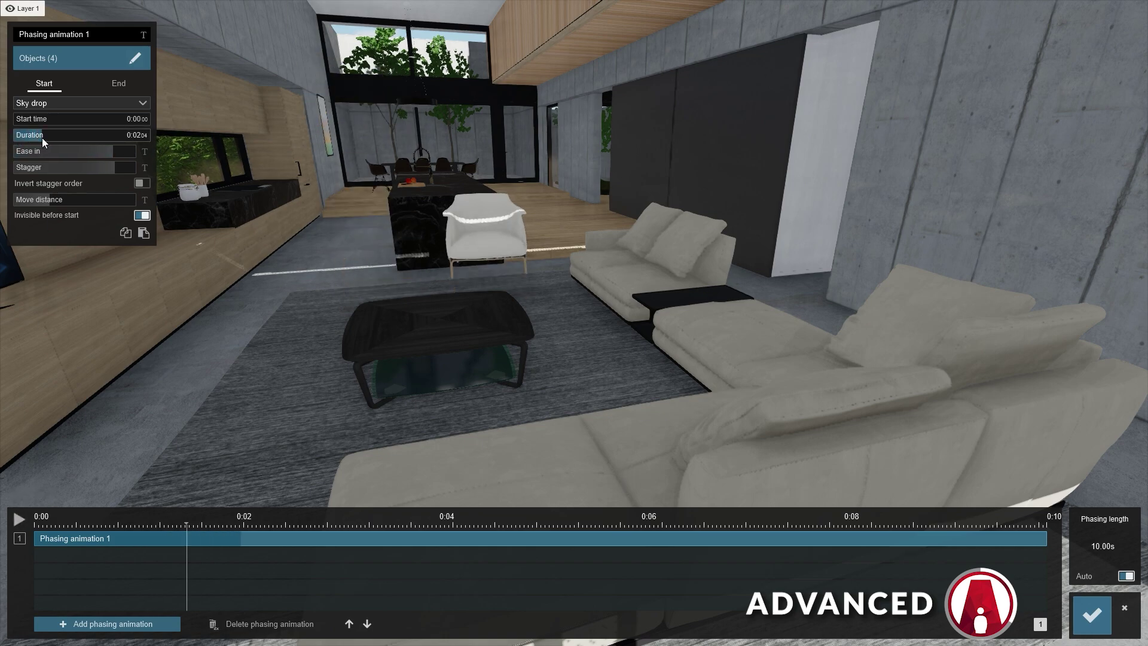
pyautogui.click(42, 522)
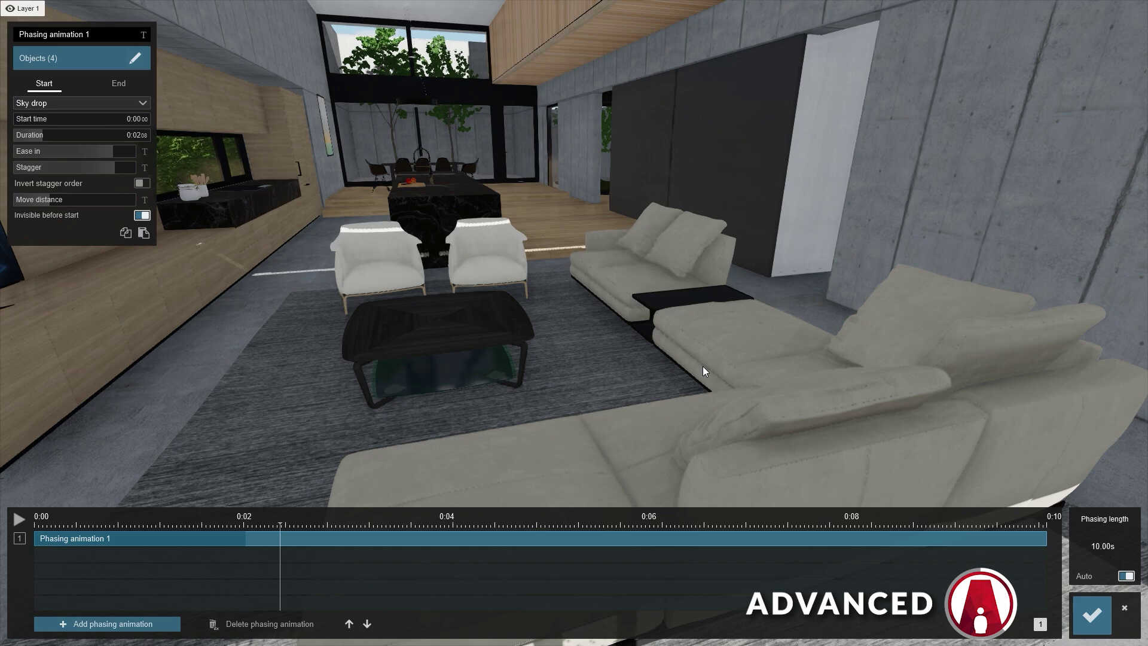
# Apply the phasing setup and play the clip to watch the furniture drop in
pyautogui.click(1095, 612)
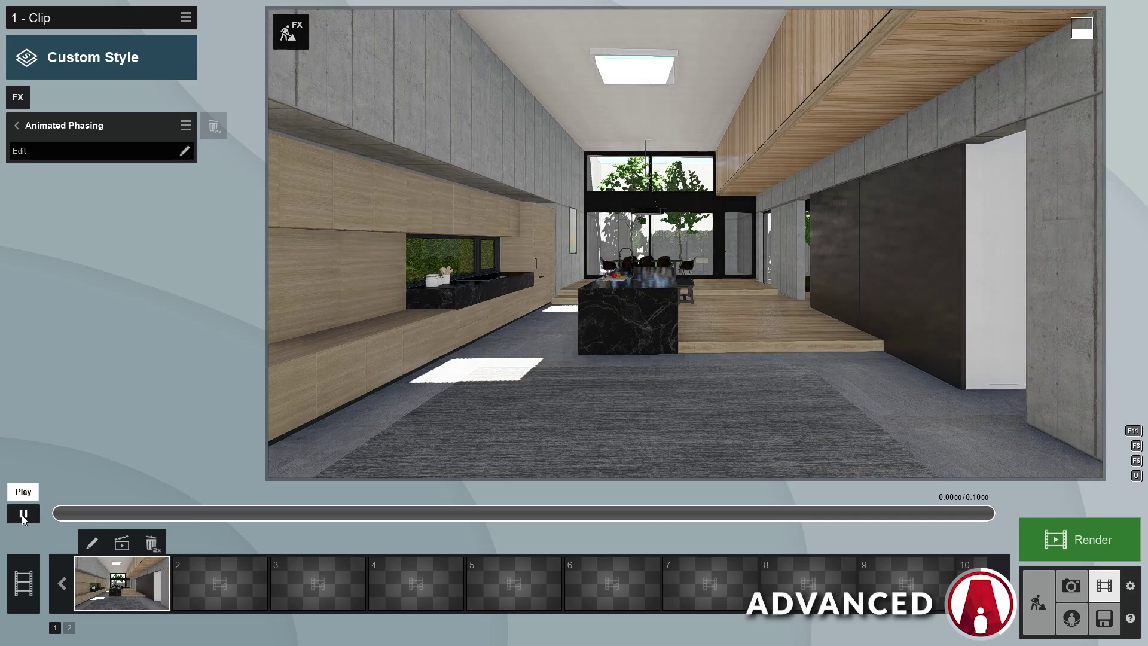
pyautogui.click(24, 516)
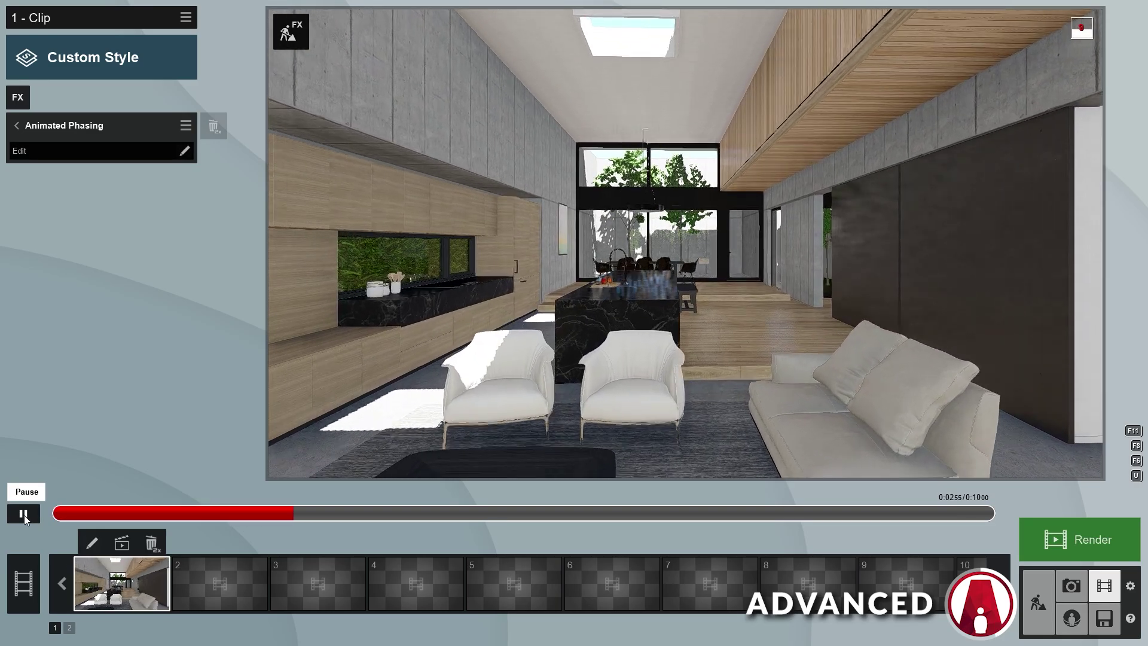
pyautogui.click(24, 516)
# Set the furniture phasing group's start time to 0:01, then scrub the preview to about five seconds
pyautogui.click(117, 154)
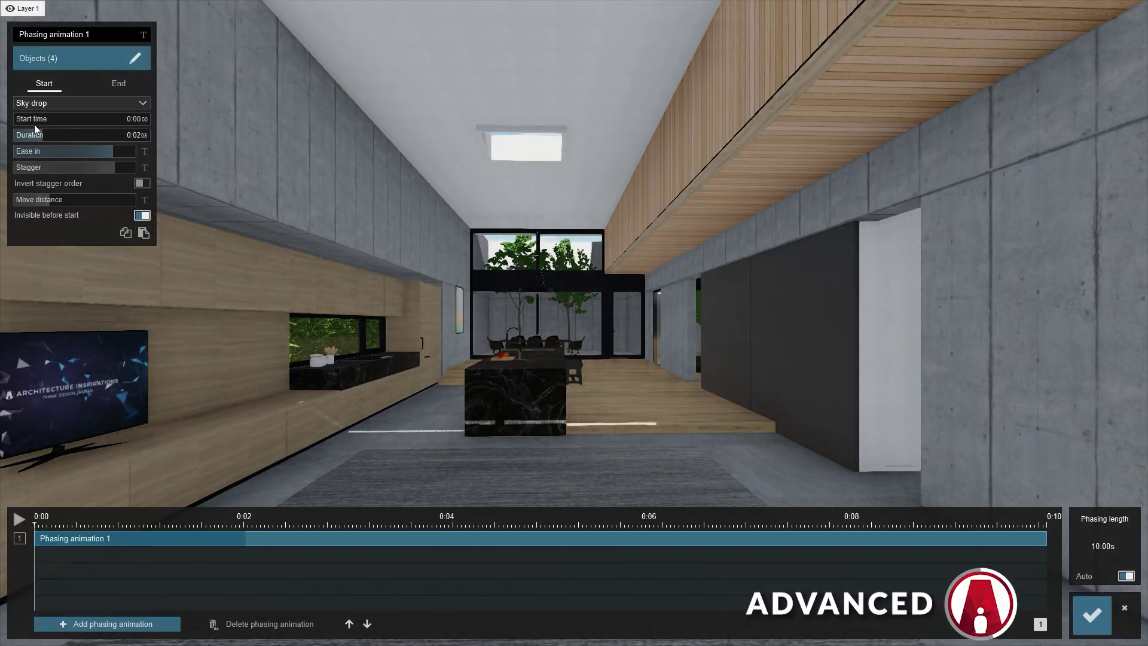
pyautogui.moveTo(20, 124); pyautogui.dragTo(37, 123)
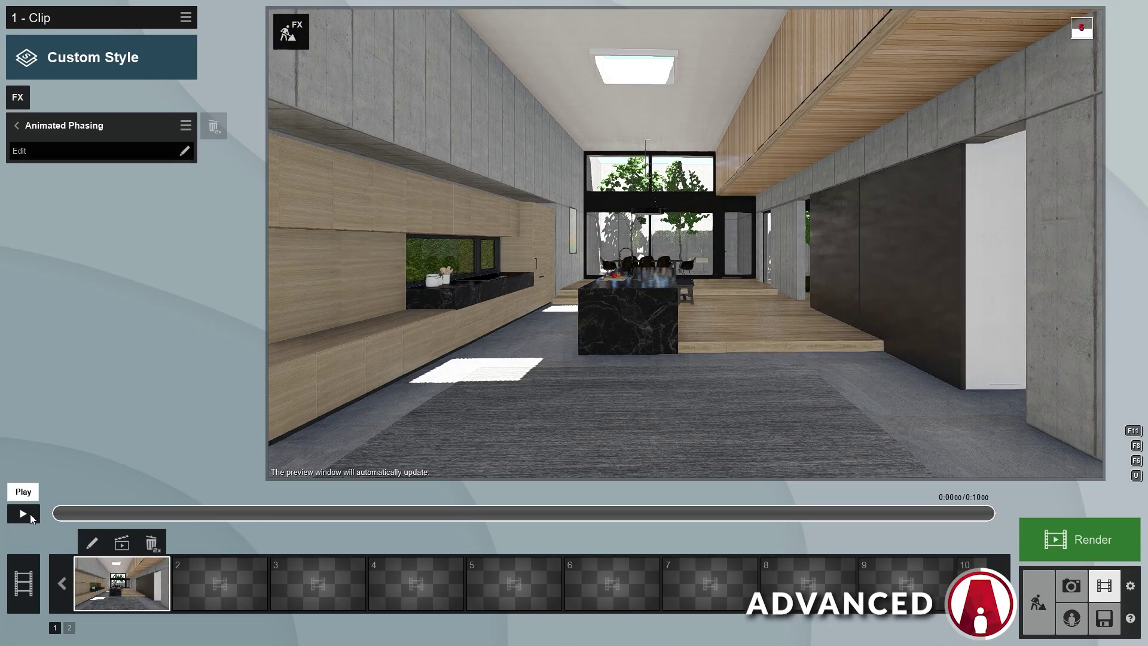
pyautogui.moveTo(221, 516); pyautogui.dragTo(445, 527)
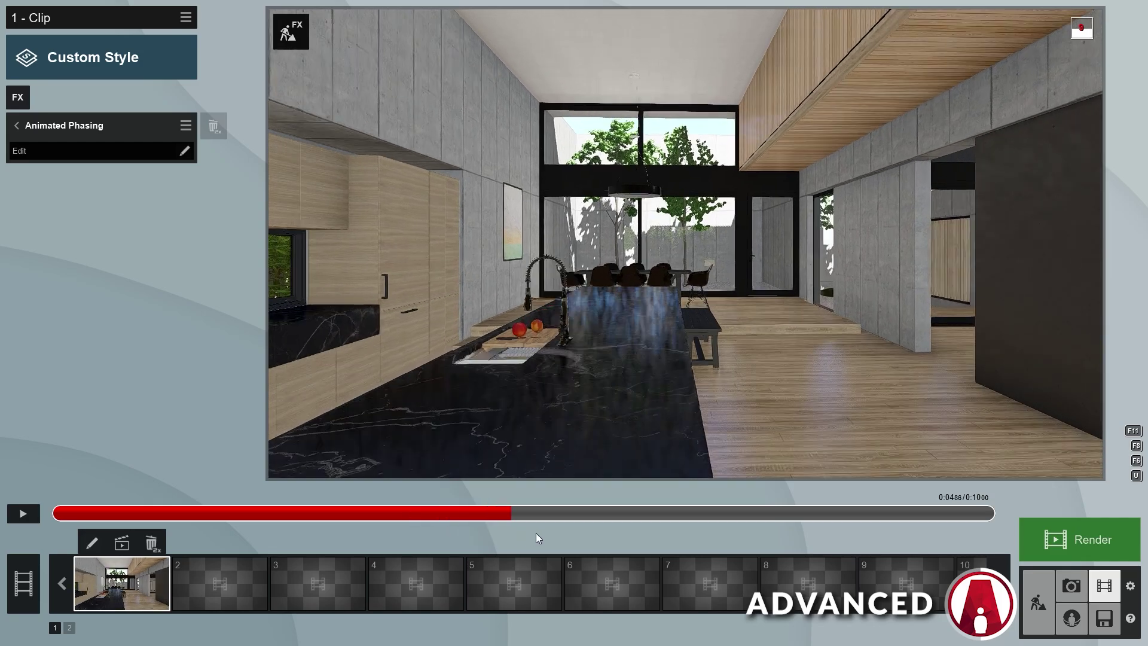
pyautogui.moveTo(446, 526); pyautogui.dragTo(551, 536)
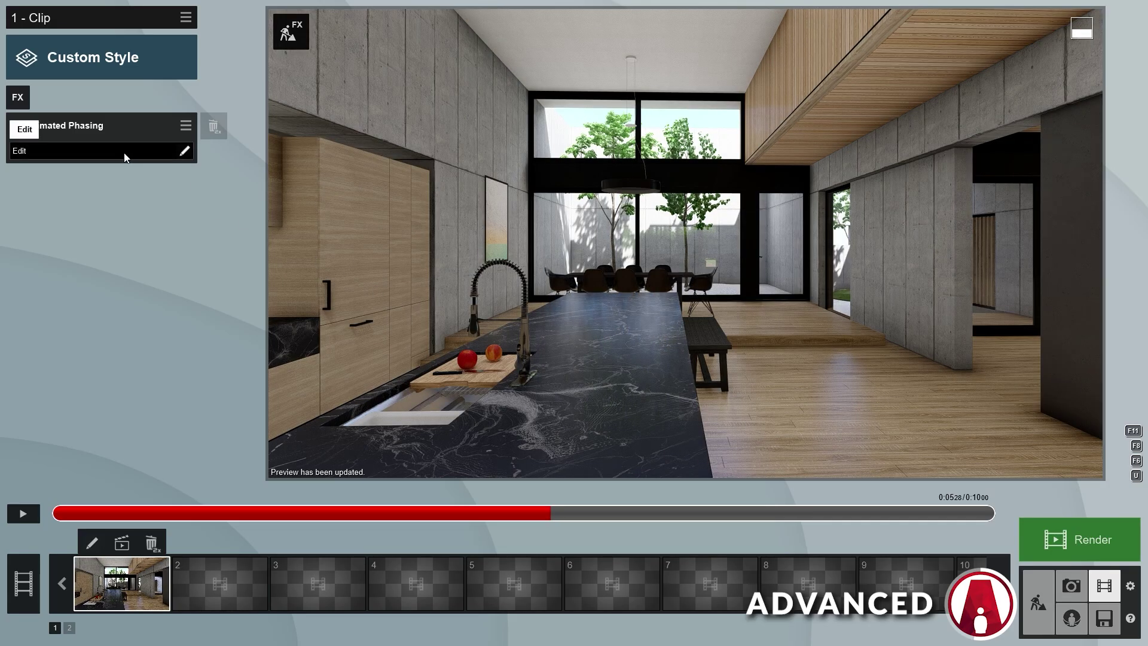
# Add a second phasing group starting around 0:04 with a longer duration
pyautogui.click(124, 152)
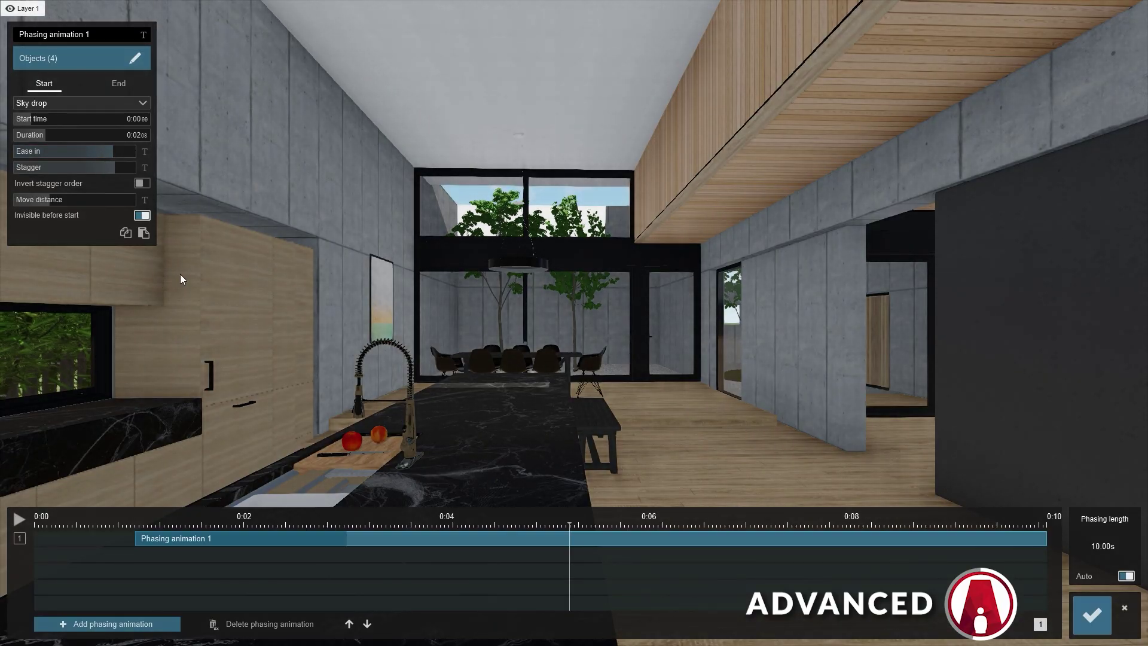
pyautogui.click(96, 628)
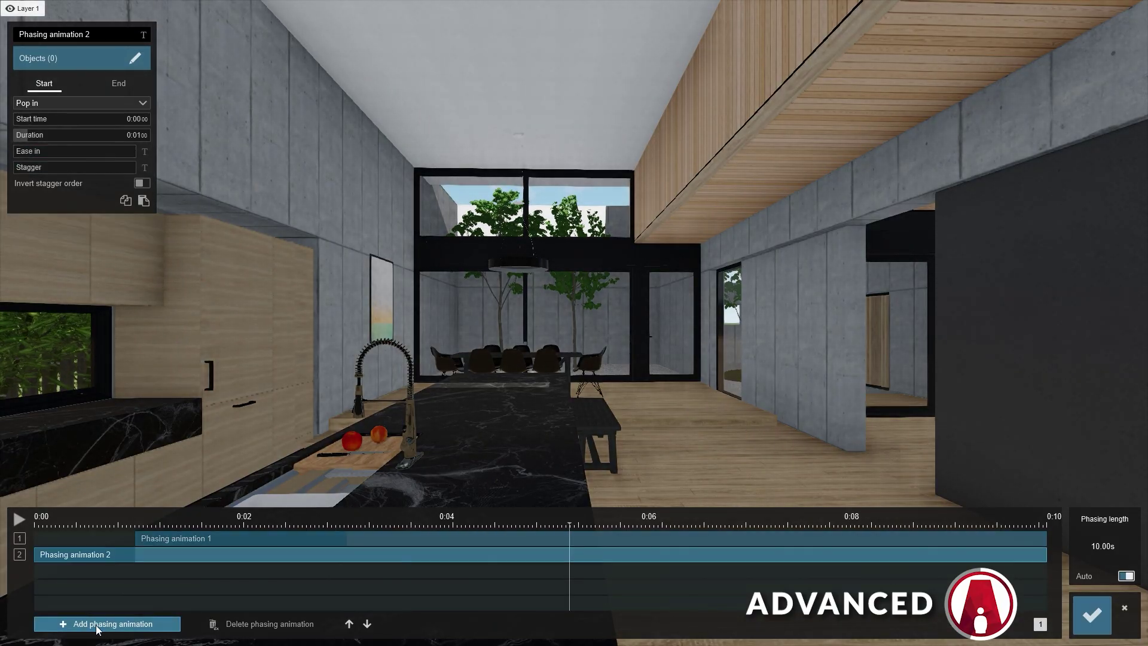
pyautogui.moveTo(63, 551); pyautogui.dragTo(214, 568)
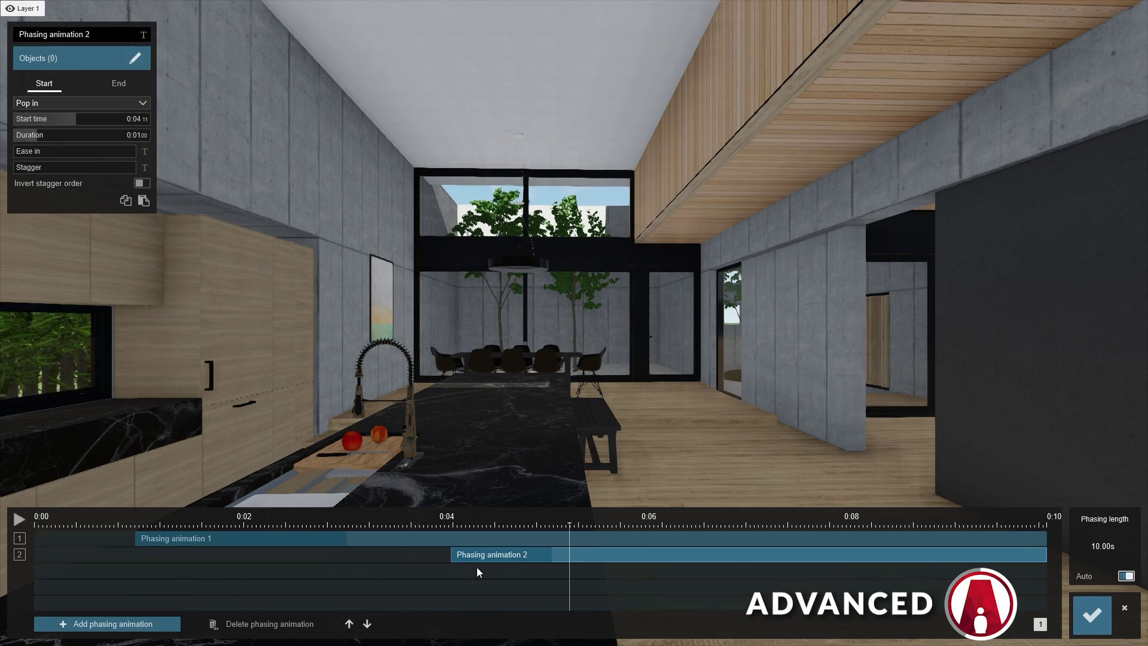
pyautogui.click(47, 134)
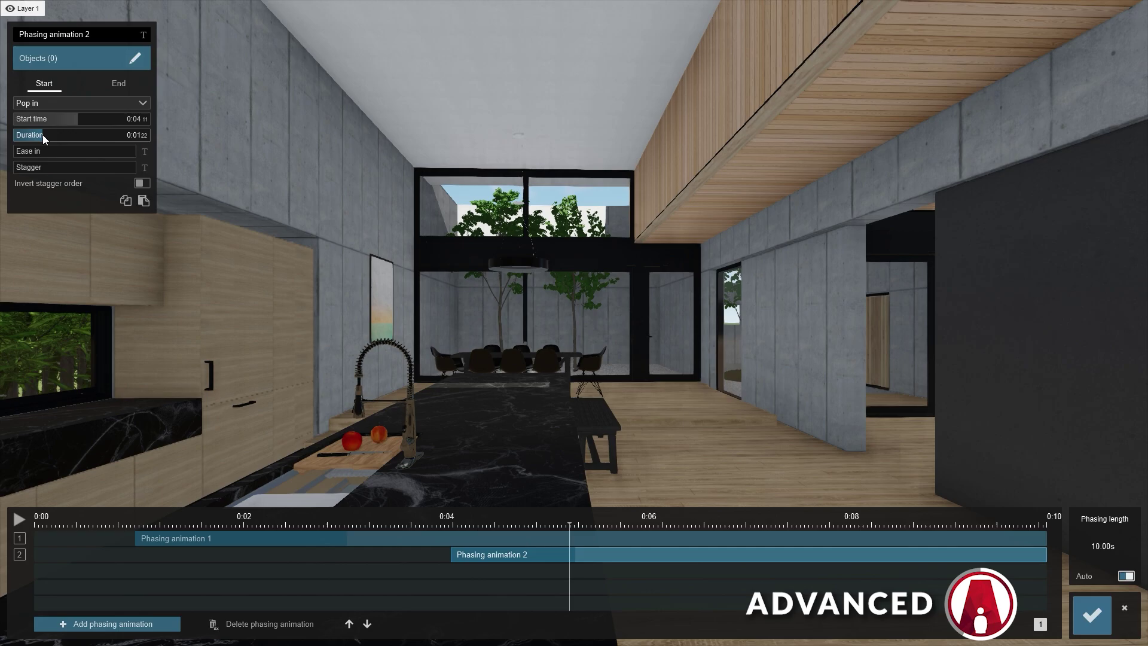
# Assign the faucet, tomatoes and knife to the second phasing group
pyautogui.click(93, 59)
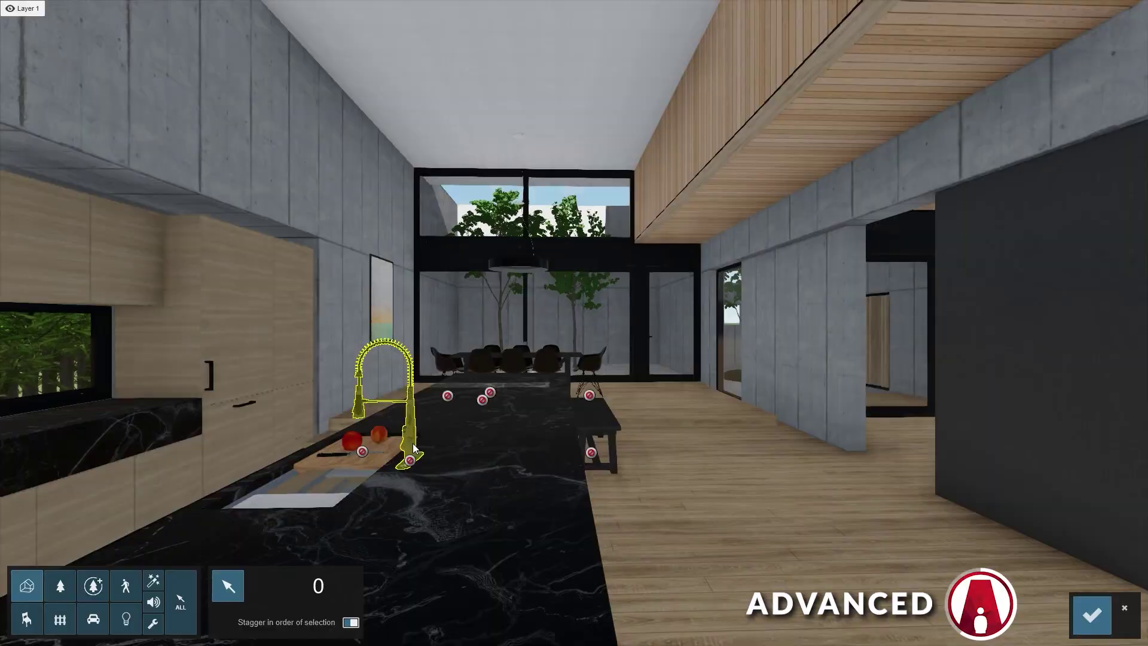
pyautogui.click(414, 450)
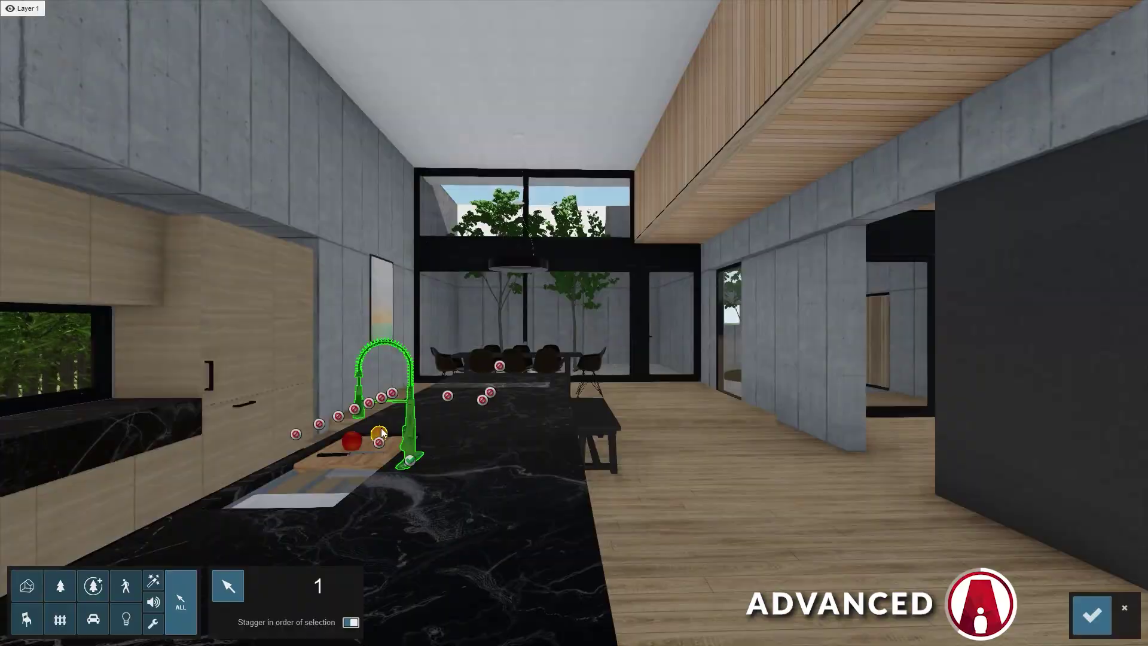
pyautogui.click(379, 437)
pyautogui.click(351, 440)
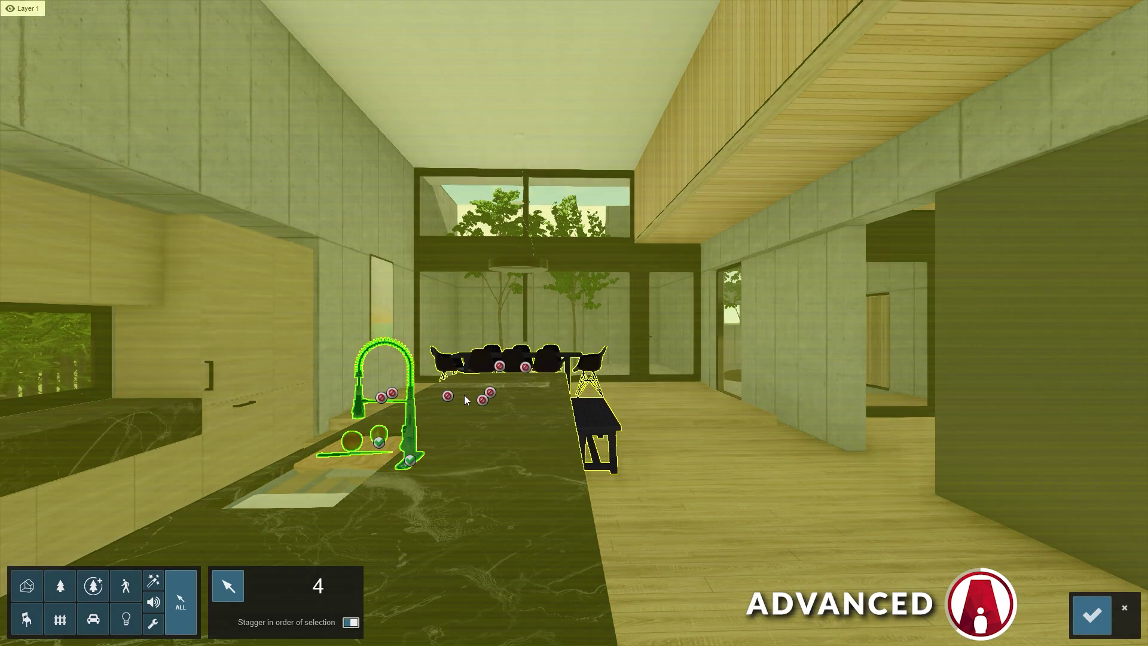
pyautogui.click(1095, 617)
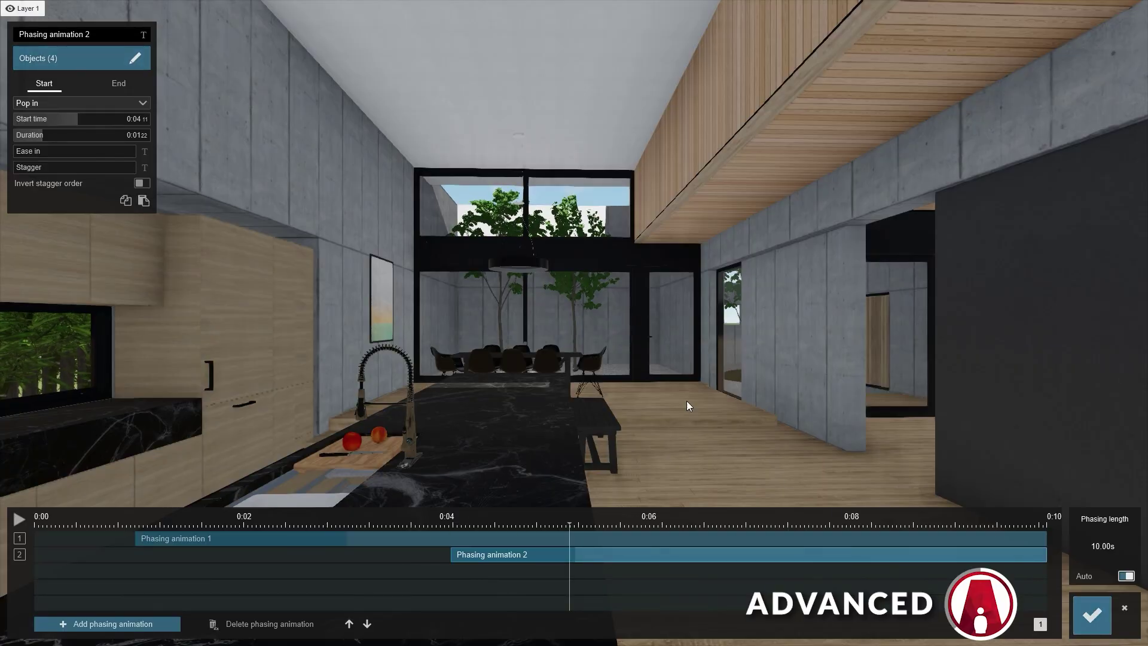
# Adjust the stagger between the kitchen items while previewing when the tomatoes appear
pyautogui.moveTo(557, 510)
pyautogui.mouseDown()
pyautogui.moveTo(494, 526)
pyautogui.moveTo(579, 535)
pyautogui.mouseUp()
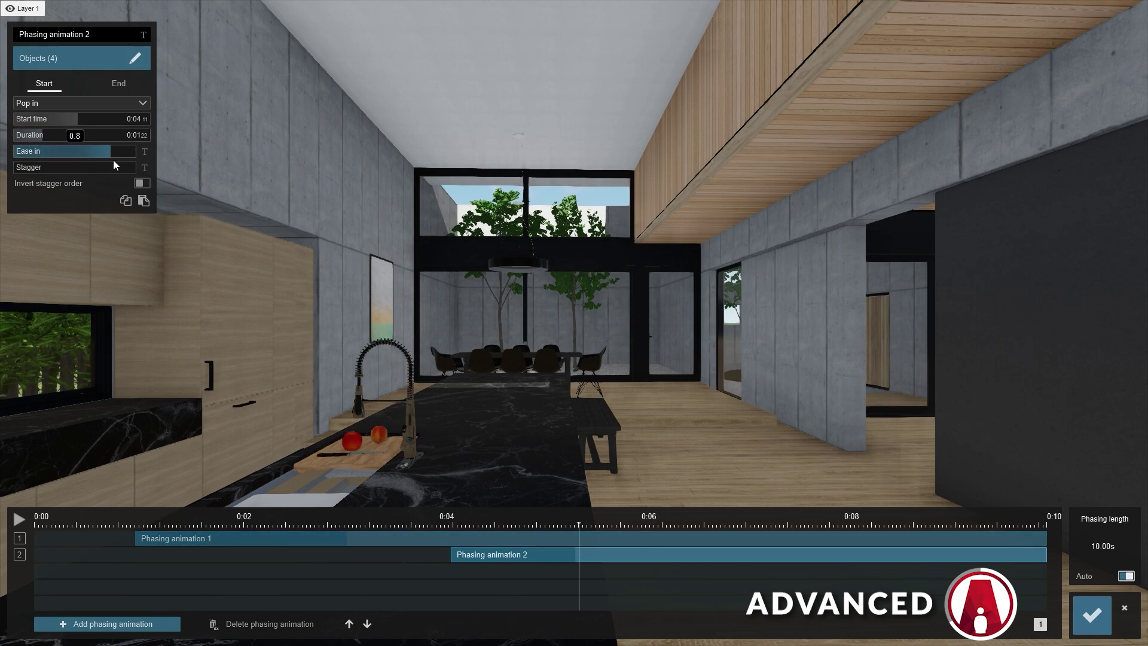
pyautogui.moveTo(41, 170); pyautogui.dragTo(112, 169)
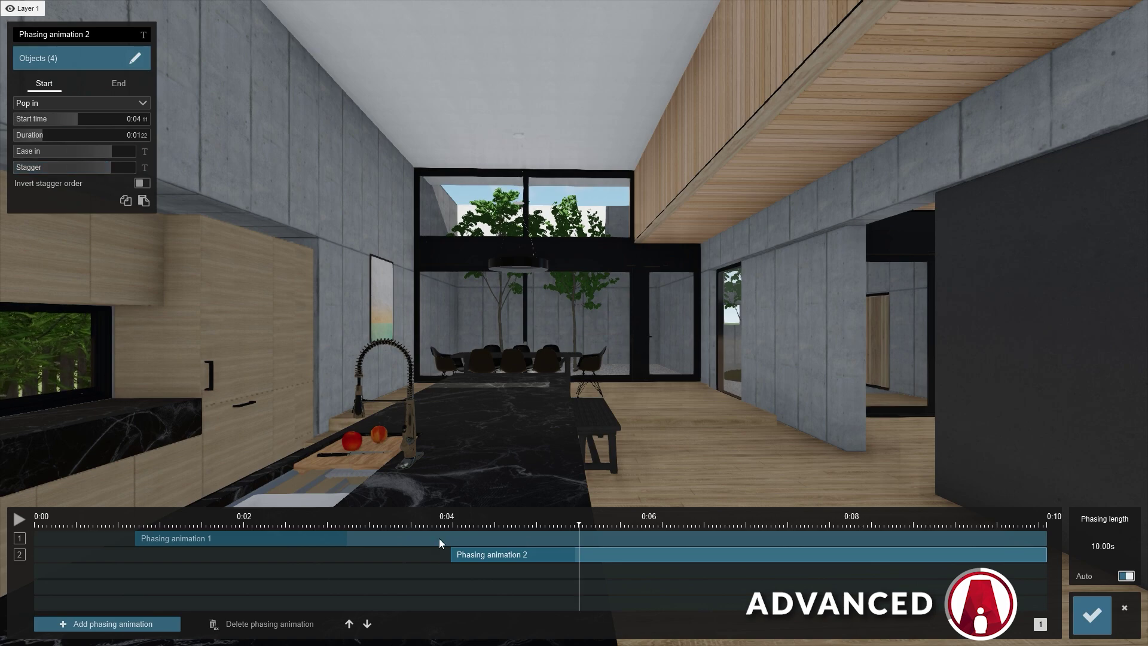
pyautogui.moveTo(435, 524); pyautogui.dragTo(505, 528)
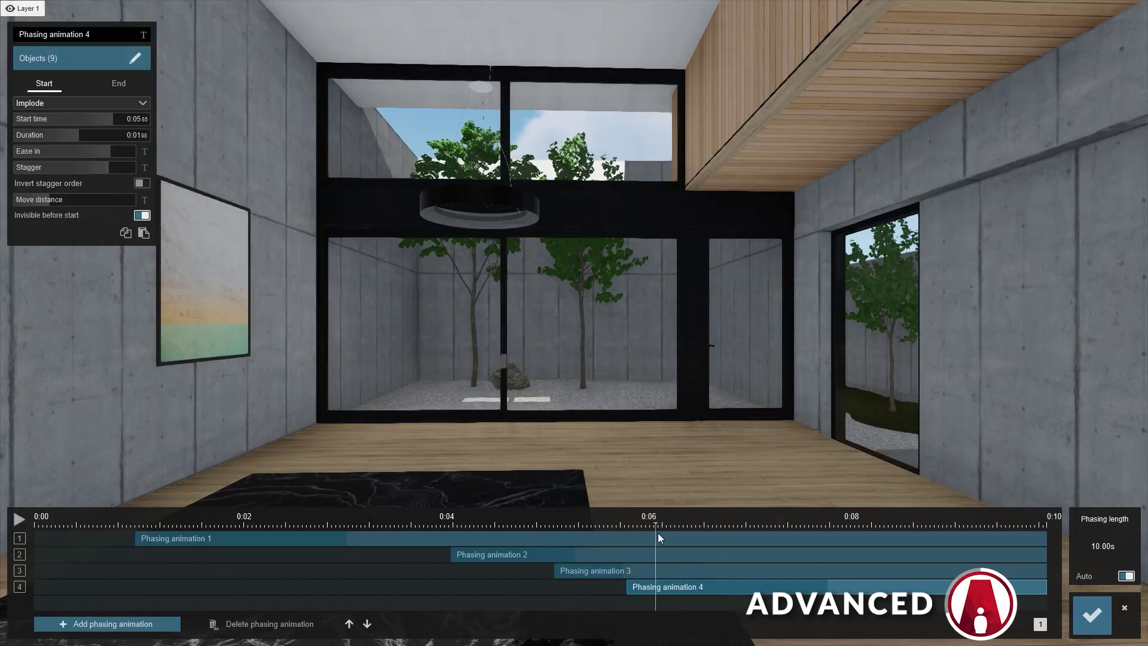
# Preview the clip and scrub back to just before the dining set appears
pyautogui.moveTo(658, 533)
pyautogui.mouseDown()
pyautogui.moveTo(824, 547)
pyautogui.moveTo(620, 547)
pyautogui.mouseUp()
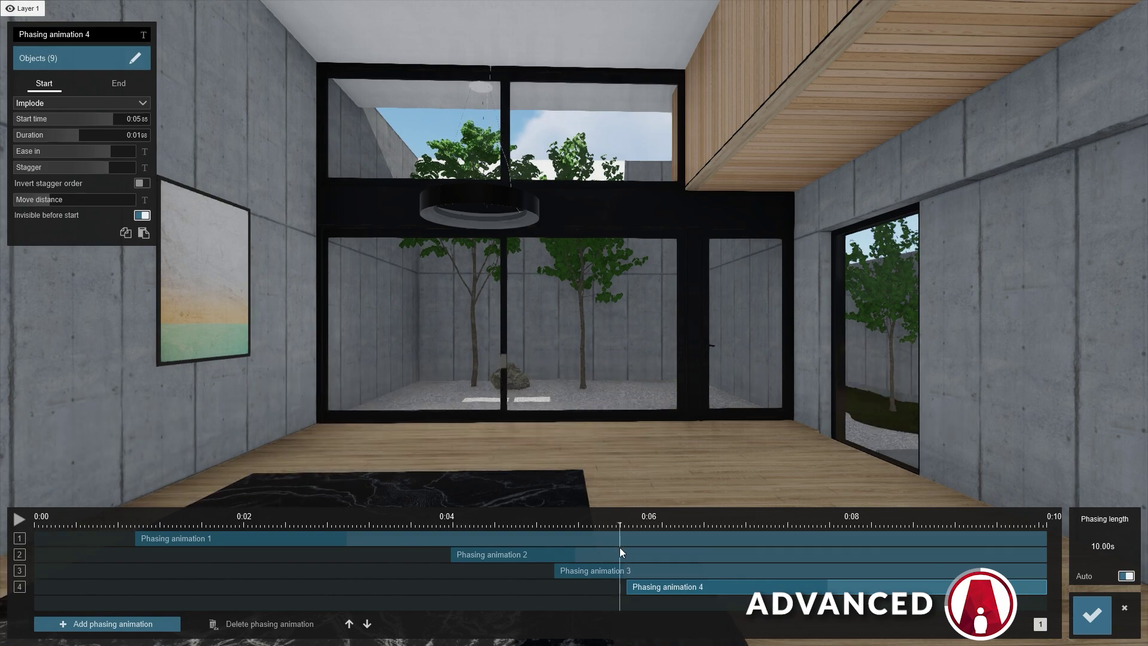
pyautogui.click(18, 519)
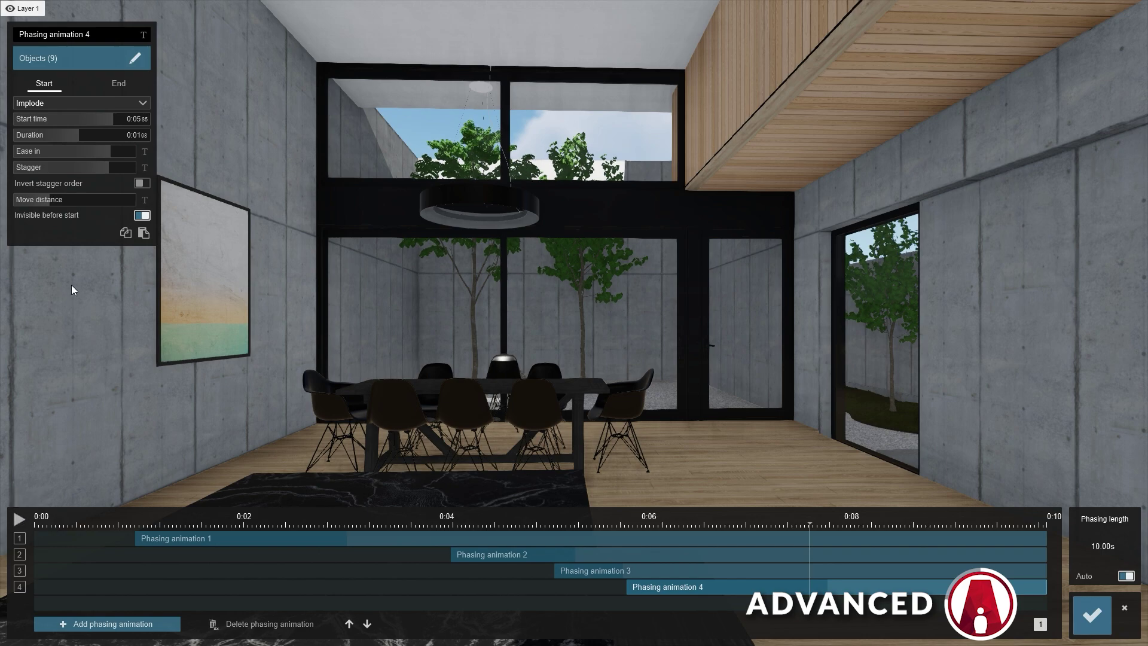
pyautogui.moveTo(72, 199)
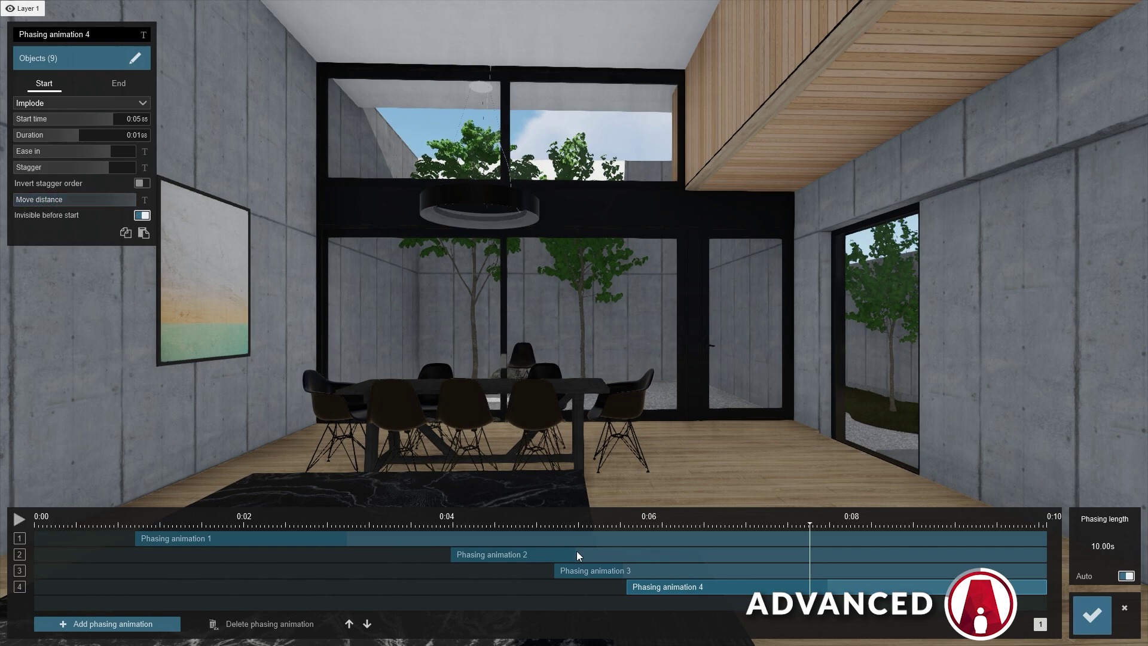
pyautogui.moveTo(577, 551); pyautogui.dragTo(588, 539)
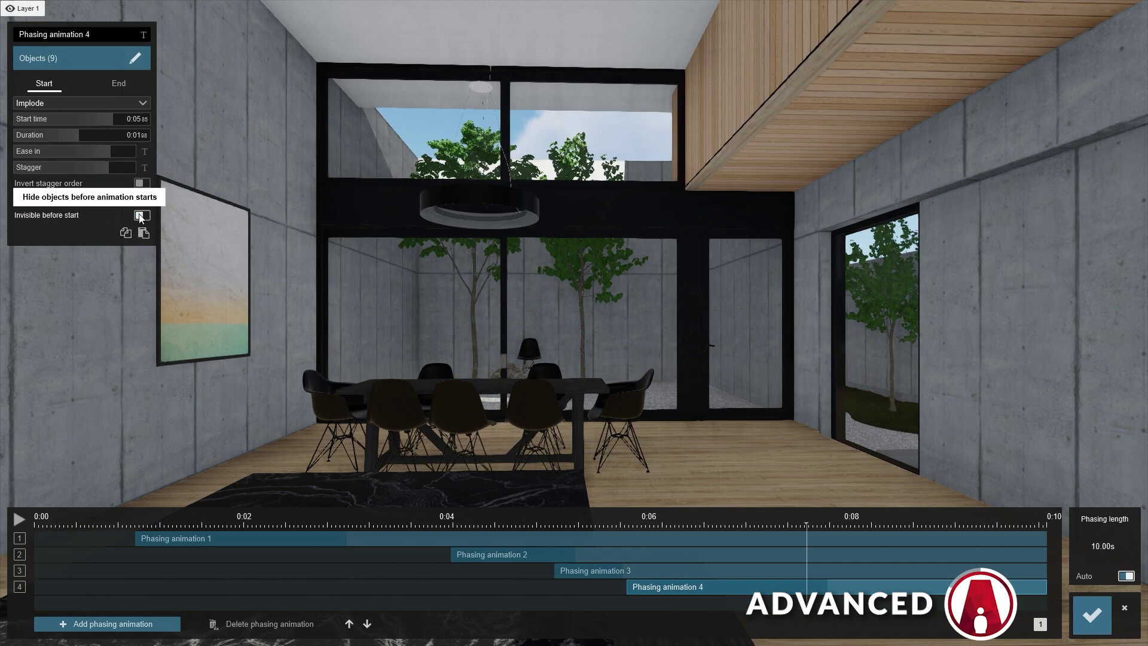
pyautogui.moveTo(688, 527); pyautogui.dragTo(624, 524)
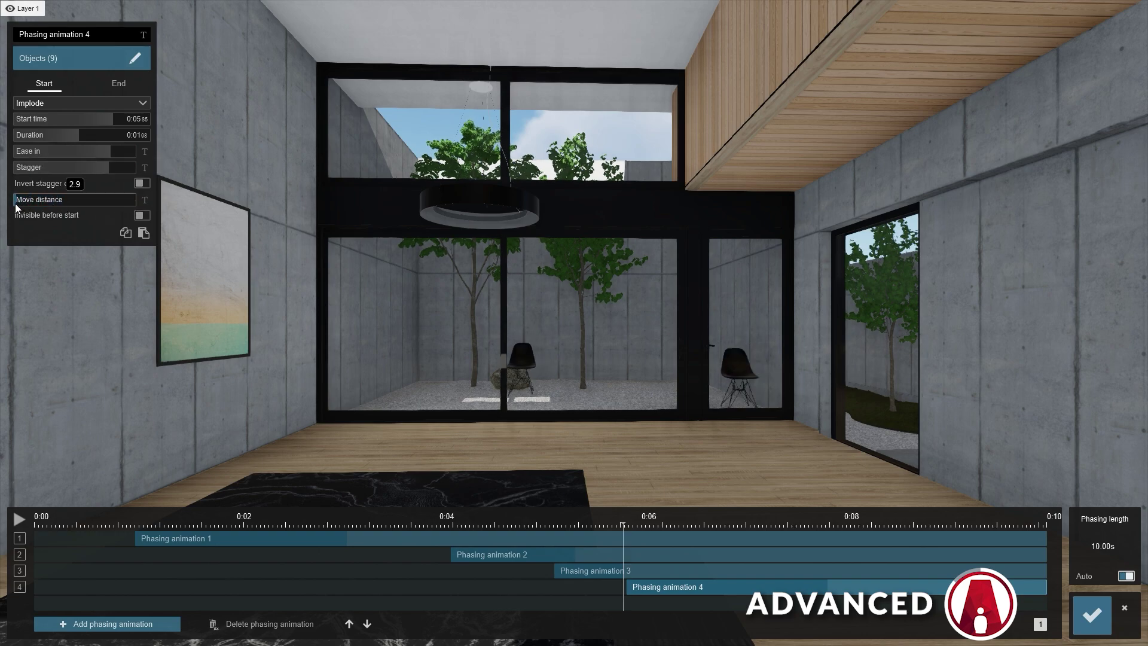
# Shorten the Implode move distance, enable Invisible before start, and replay the dining set animation
pyautogui.moveTo(20, 207); pyautogui.dragTo(12, 208)
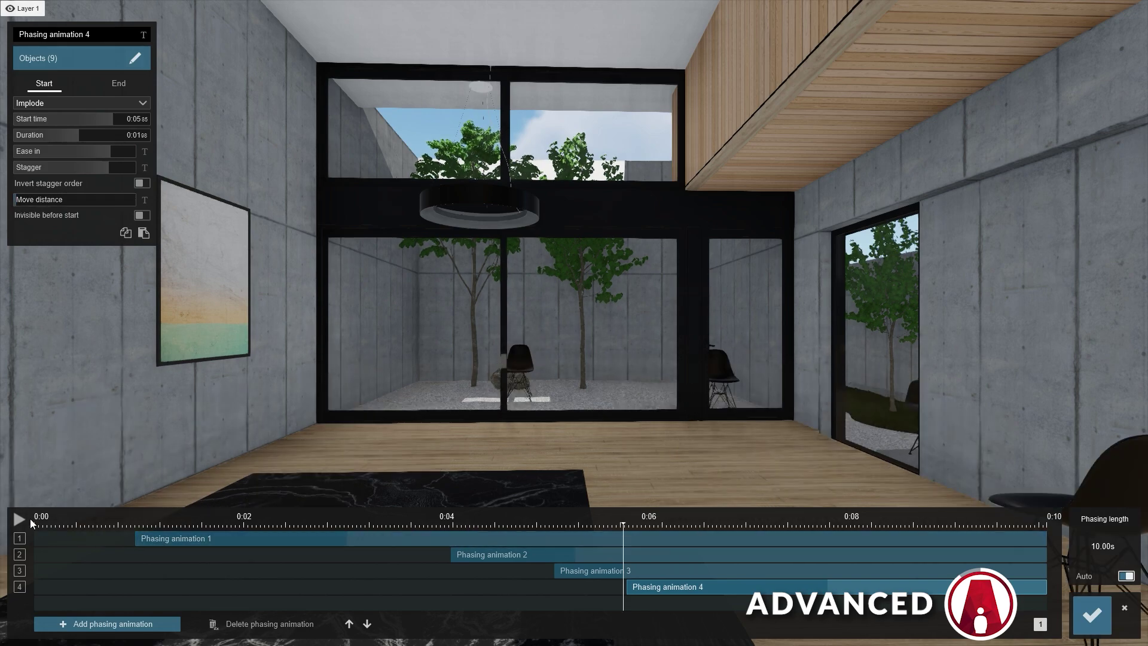
pyautogui.click(141, 216)
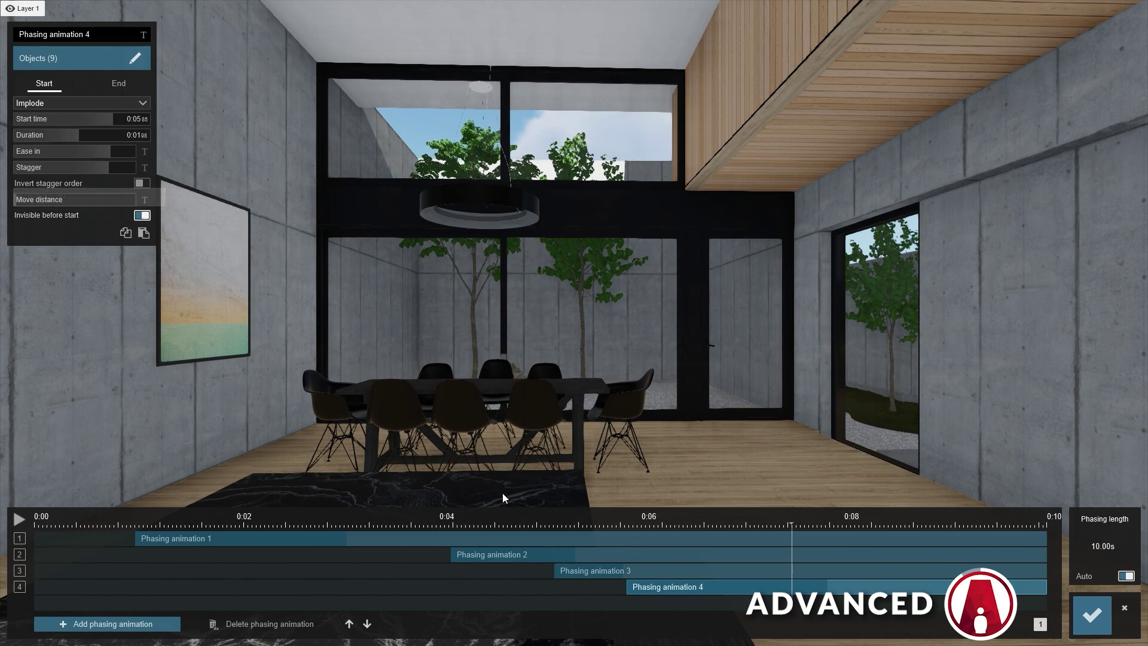
pyautogui.click(622, 524)
pyautogui.click(18, 522)
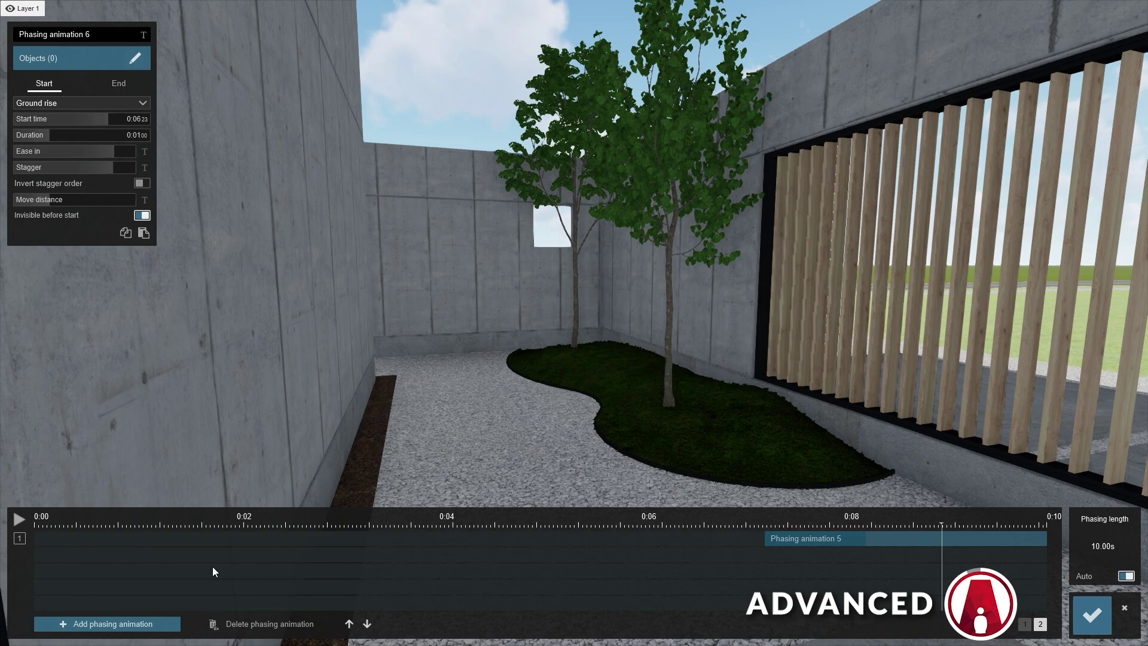
# Switch the timeline to page 1 to list all six phasing groups
pyautogui.click(1026, 625)
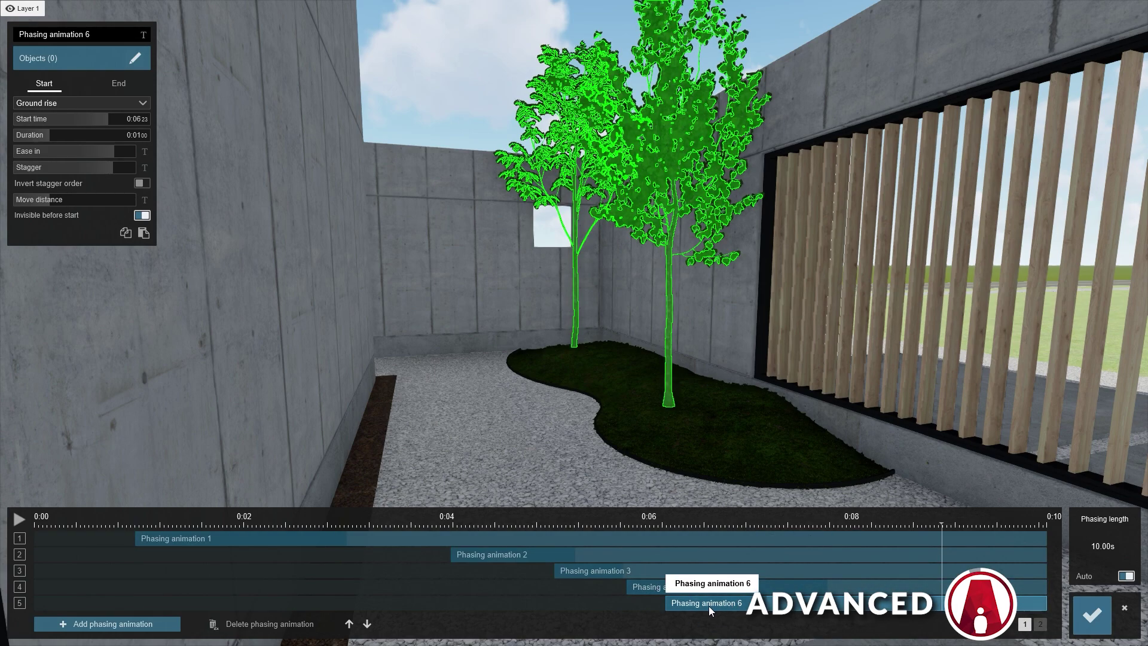